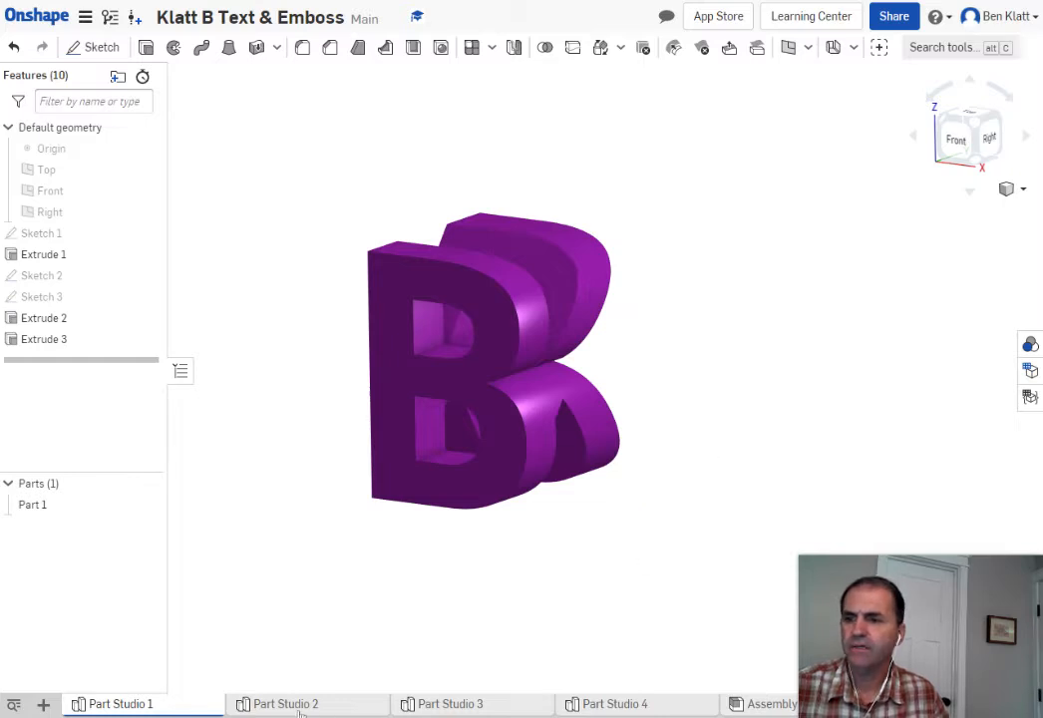
# Open Part Studio 2 to show its wedge-shaped stand part
pyautogui.moveTo(297, 710)
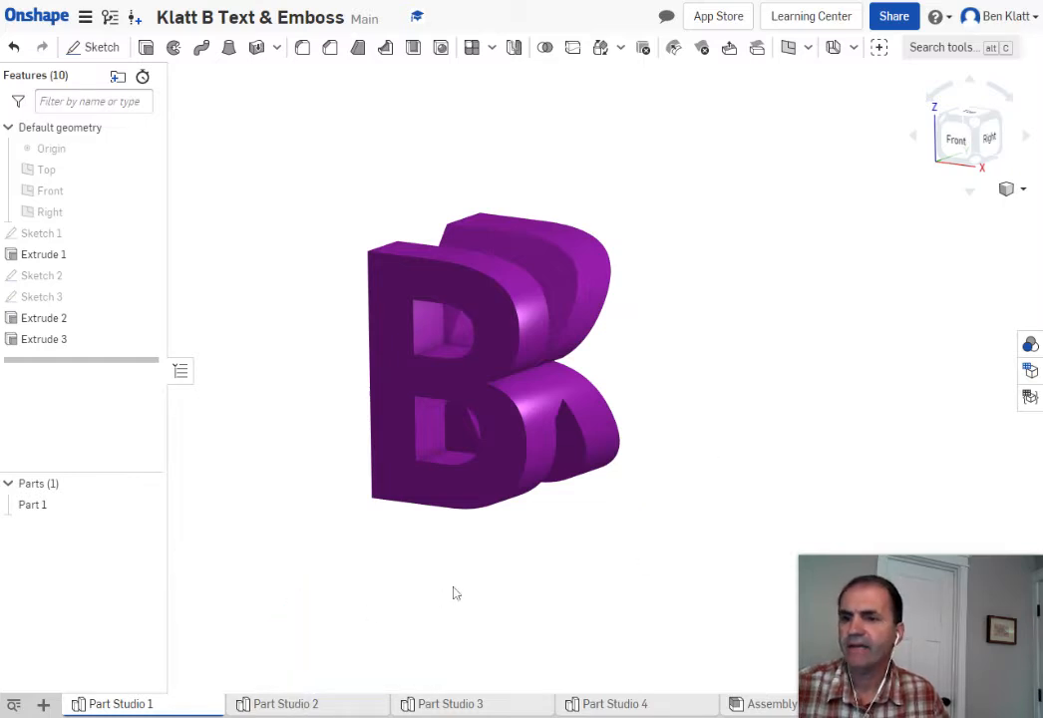
pyautogui.click(289, 704)
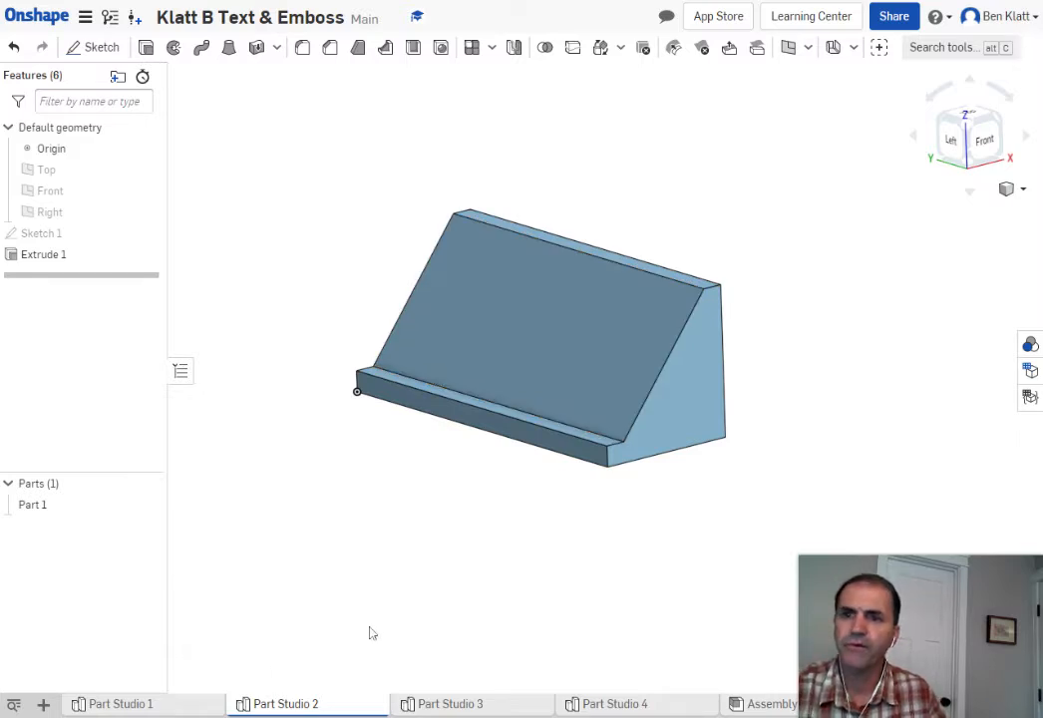
# Browse Part Studios 3, 4, 3 and 2, pan the wedge, then settle on Part Studio 4's round tag
pyautogui.click(441, 707)
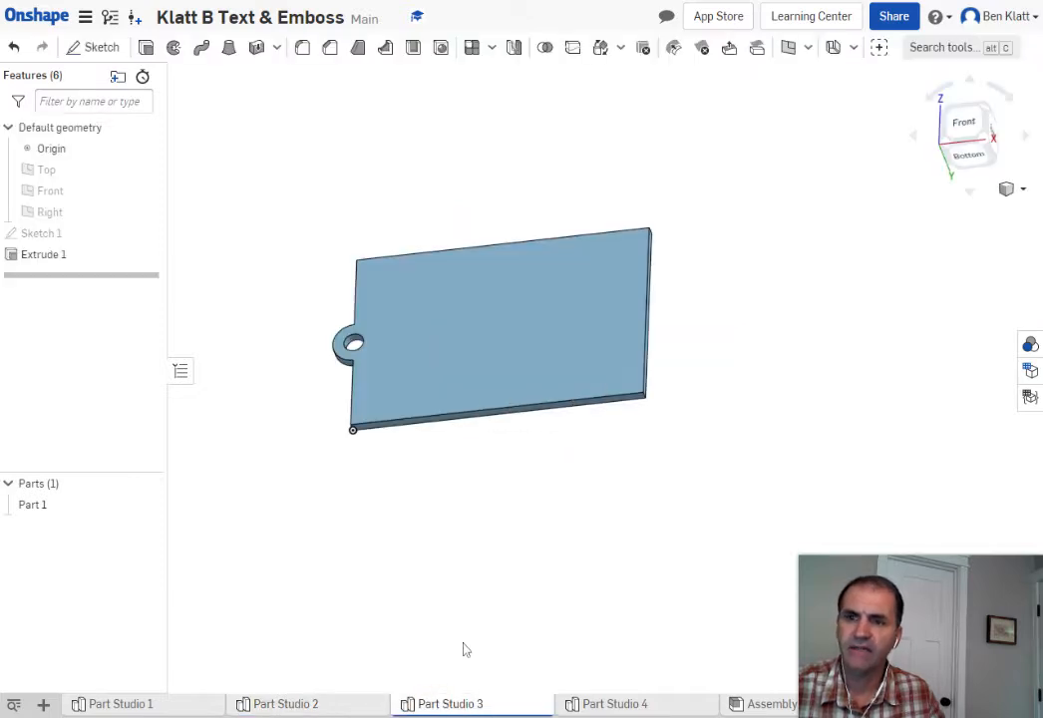
pyautogui.click(598, 705)
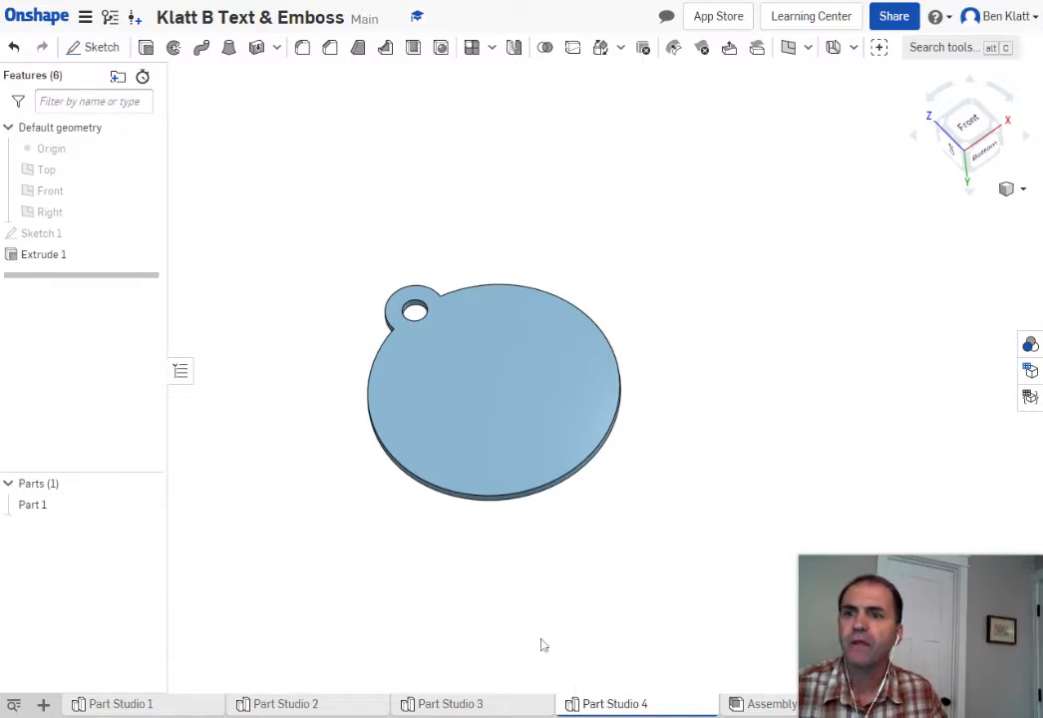
pyautogui.moveTo(443, 710)
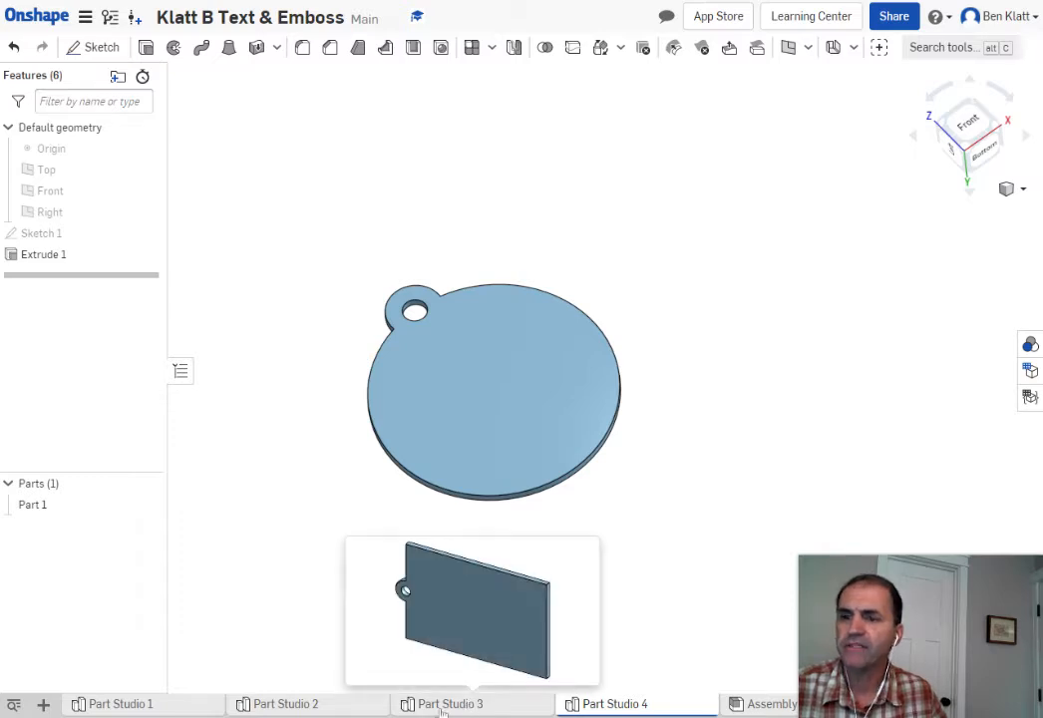
pyautogui.click(443, 706)
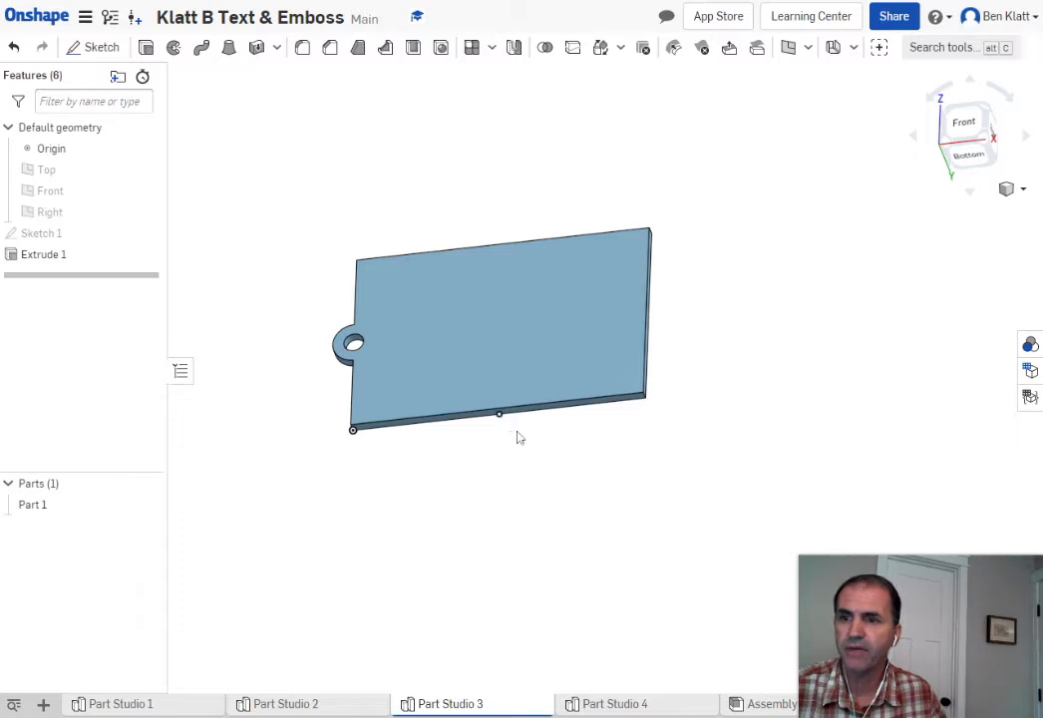
pyautogui.click(304, 707)
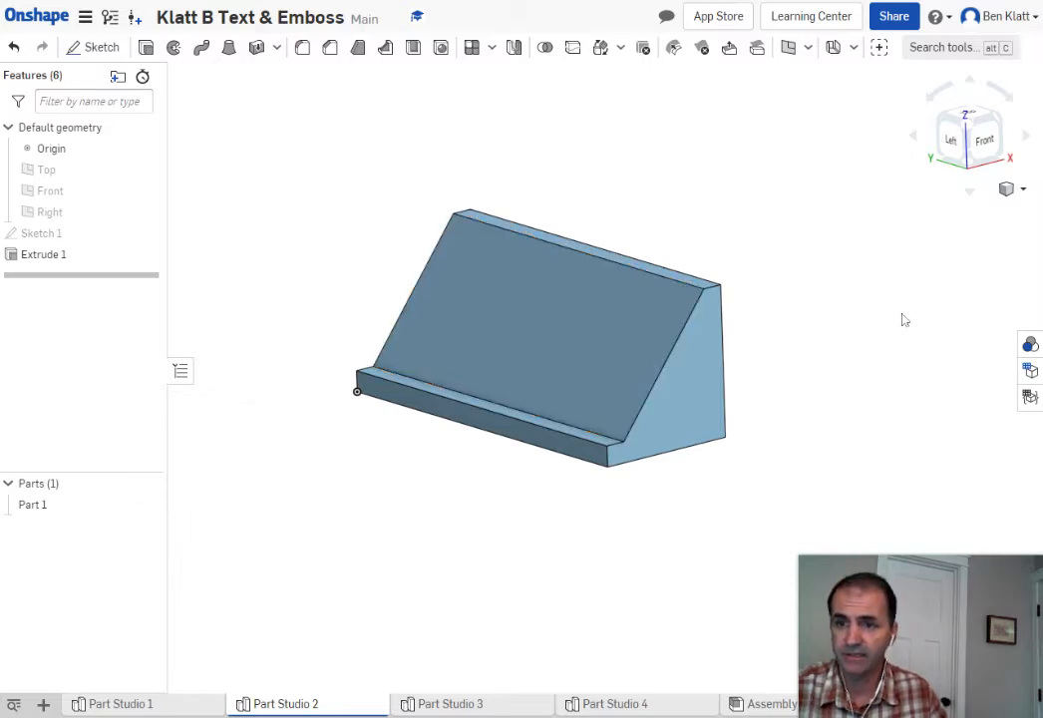
pyautogui.scroll(-3, 859, 373)
pyautogui.moveTo(863, 373); pyautogui.dragTo(729, 361, button='middle')
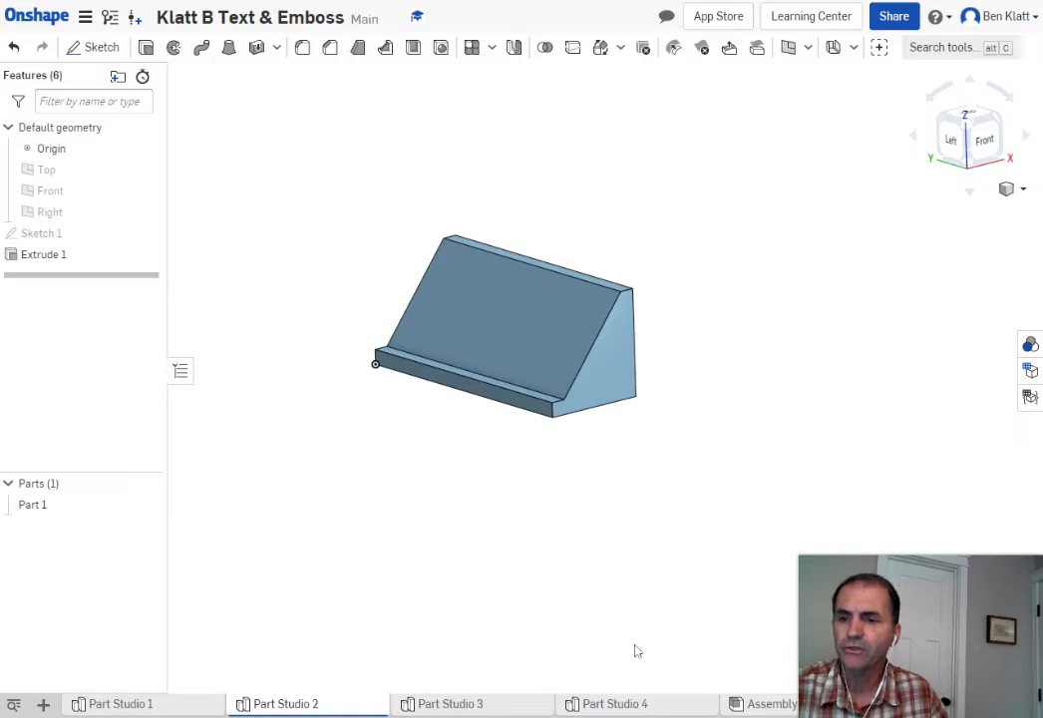
pyautogui.click(628, 704)
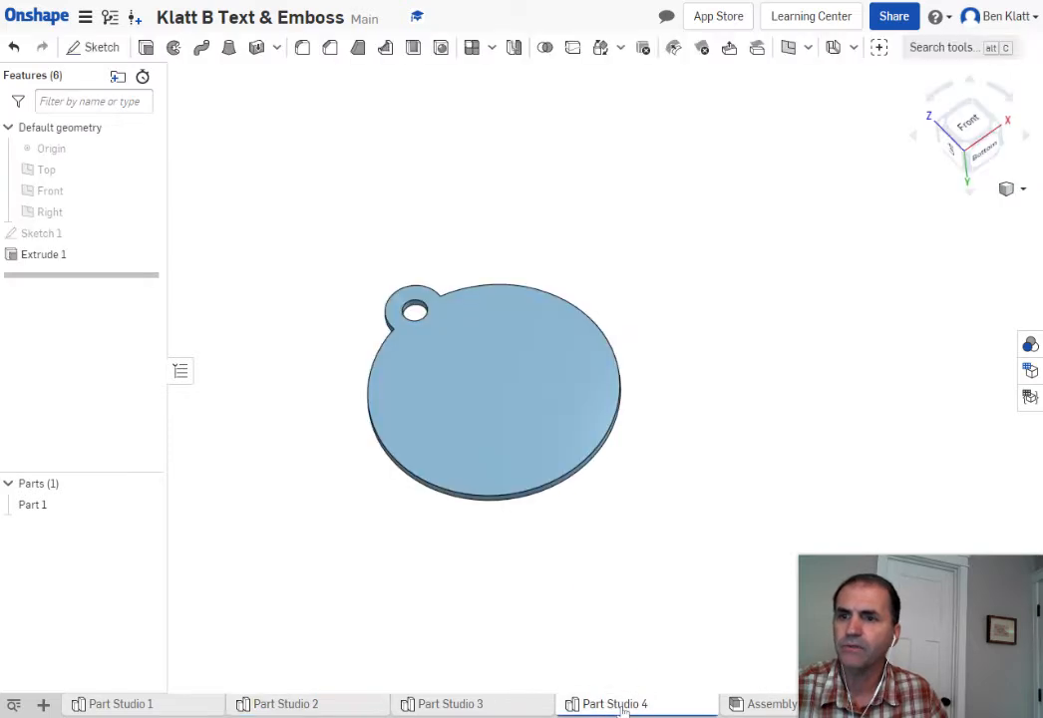
# Zoom and pan around the round tag, then select its top face
pyautogui.scroll(-1, 685, 544)
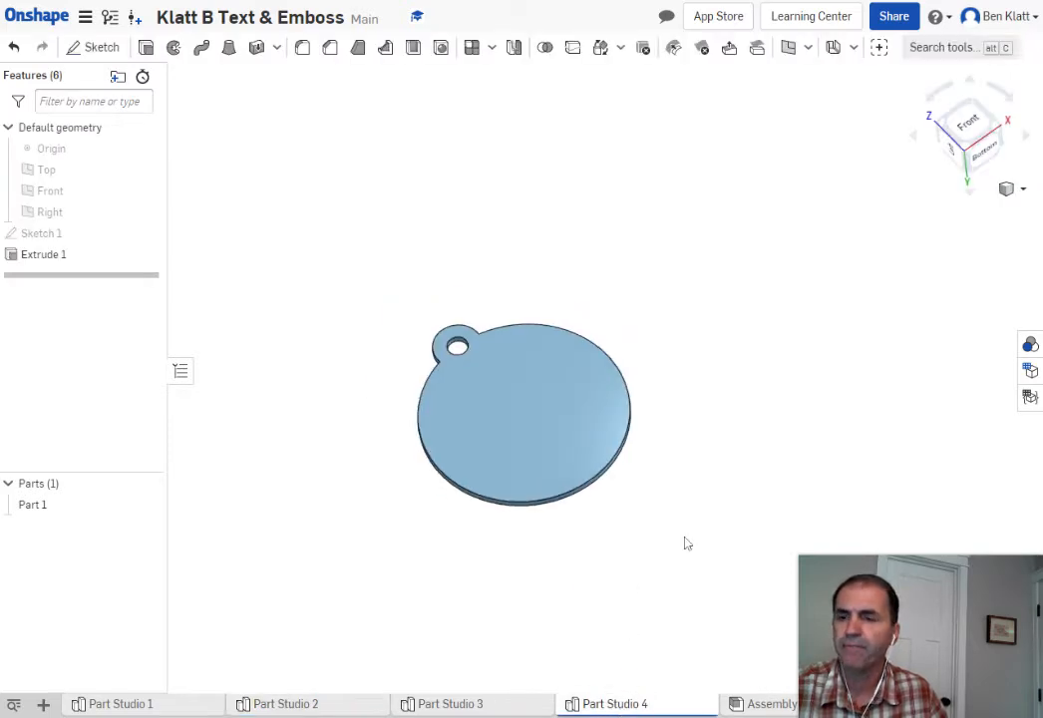
pyautogui.scroll(2, 686, 544)
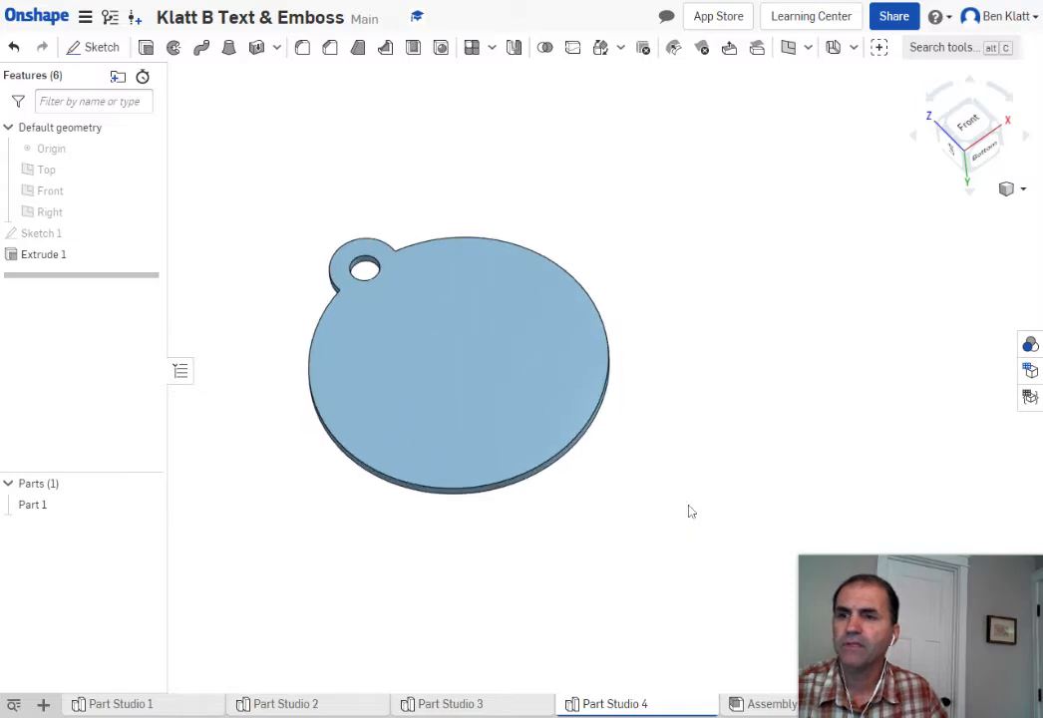
pyautogui.moveTo(702, 465); pyautogui.dragTo(769, 419, button='middle')
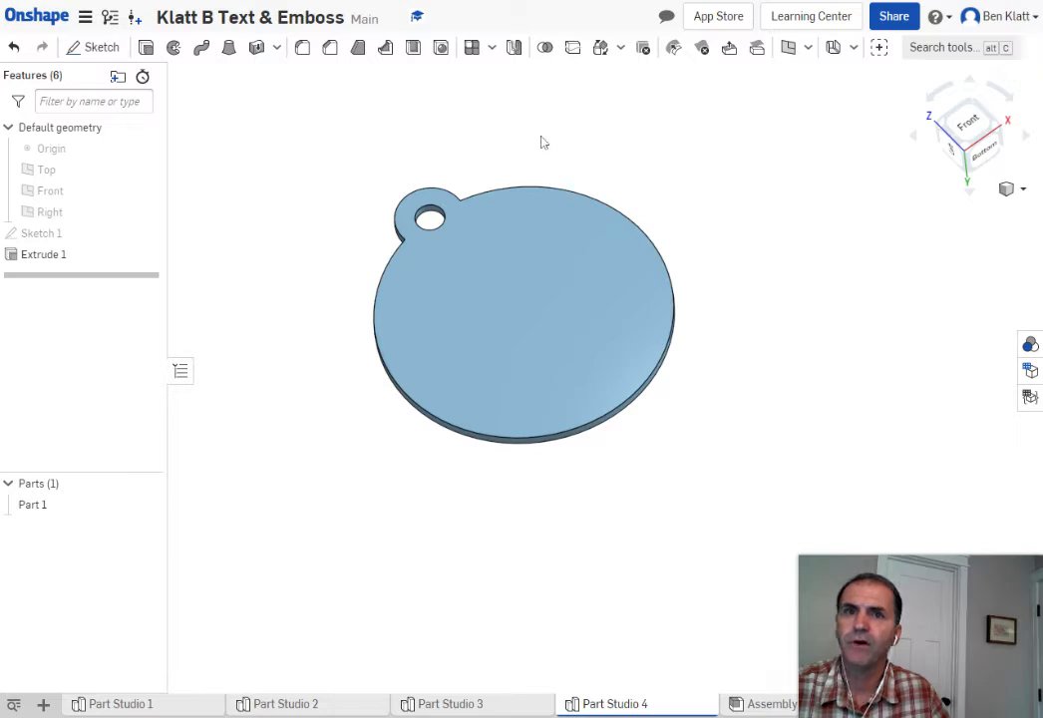
pyautogui.click(524, 317)
# Start Sketch 2 on the tag's top face and view it normal to the sketch plane
pyautogui.click(91, 52)
pyautogui.click(537, 287)
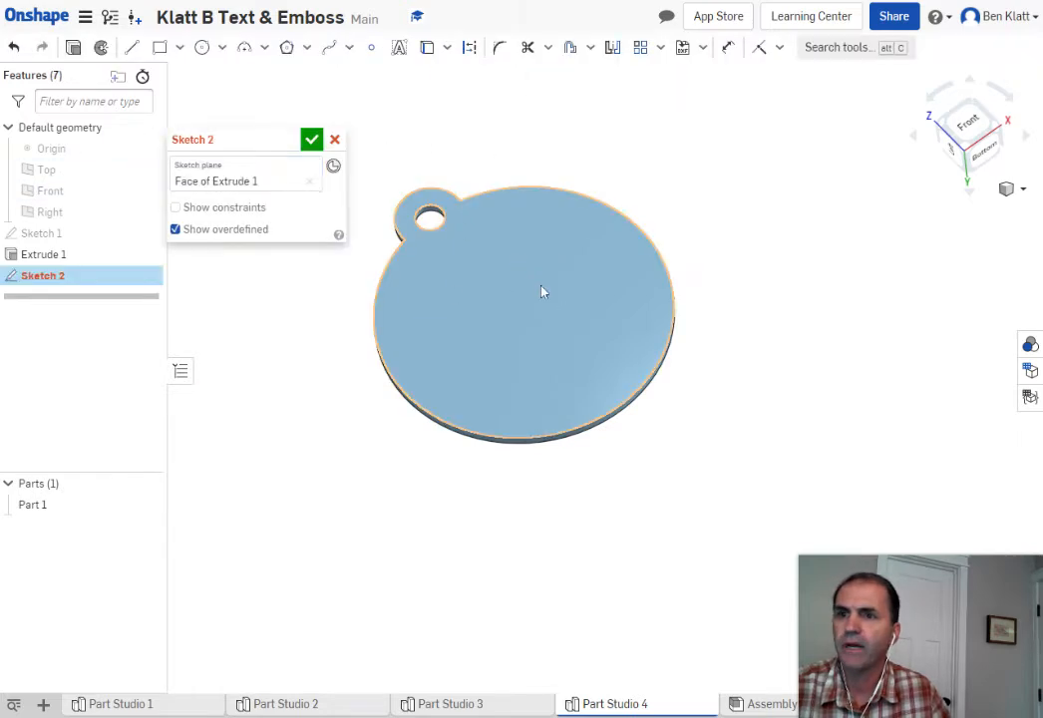
pyautogui.rightClick(716, 240)
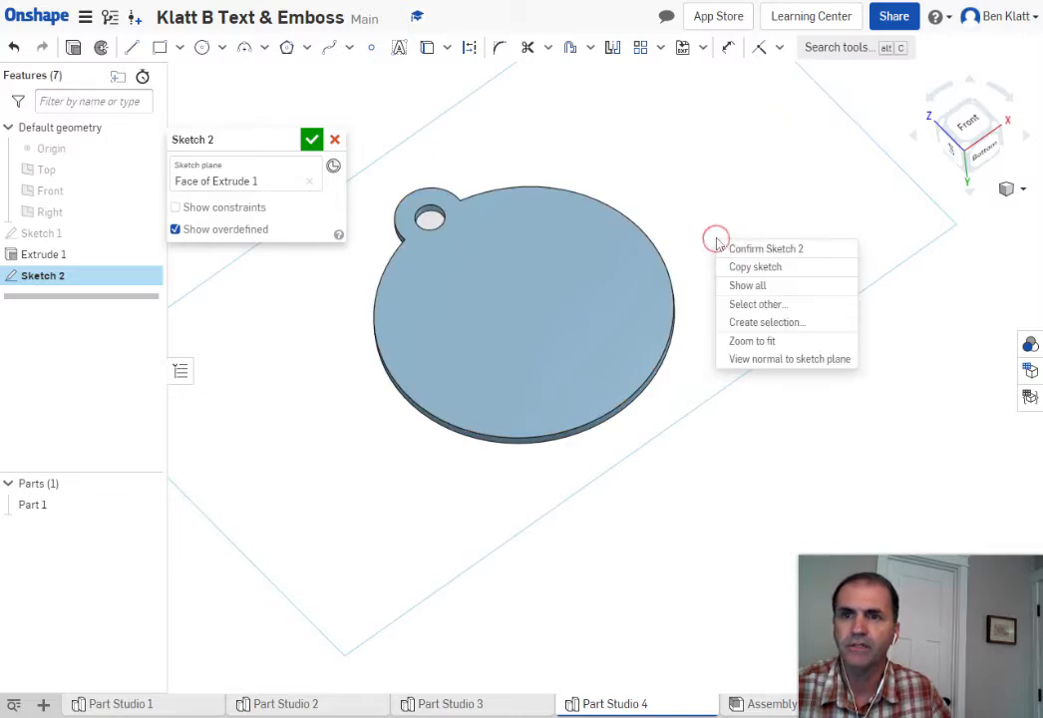
pyautogui.click(781, 367)
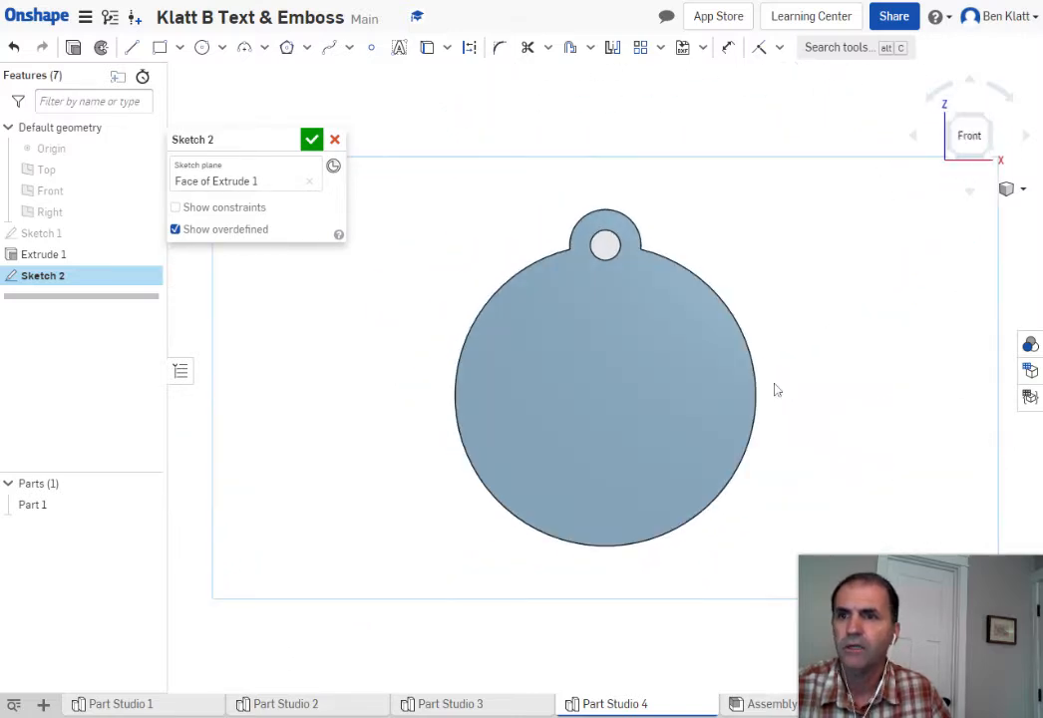
# Pan and zoom to recentre the tag in the sketch view, then open the insert dropdown
pyautogui.click(828, 325)
pyautogui.moveTo(817, 310)
pyautogui.mouseDown(button='middle')
pyautogui.moveTo(740, 205)
pyautogui.moveTo(748, 272)
pyautogui.mouseUp(button='middle')
pyautogui.scroll(-2, 750, 300)
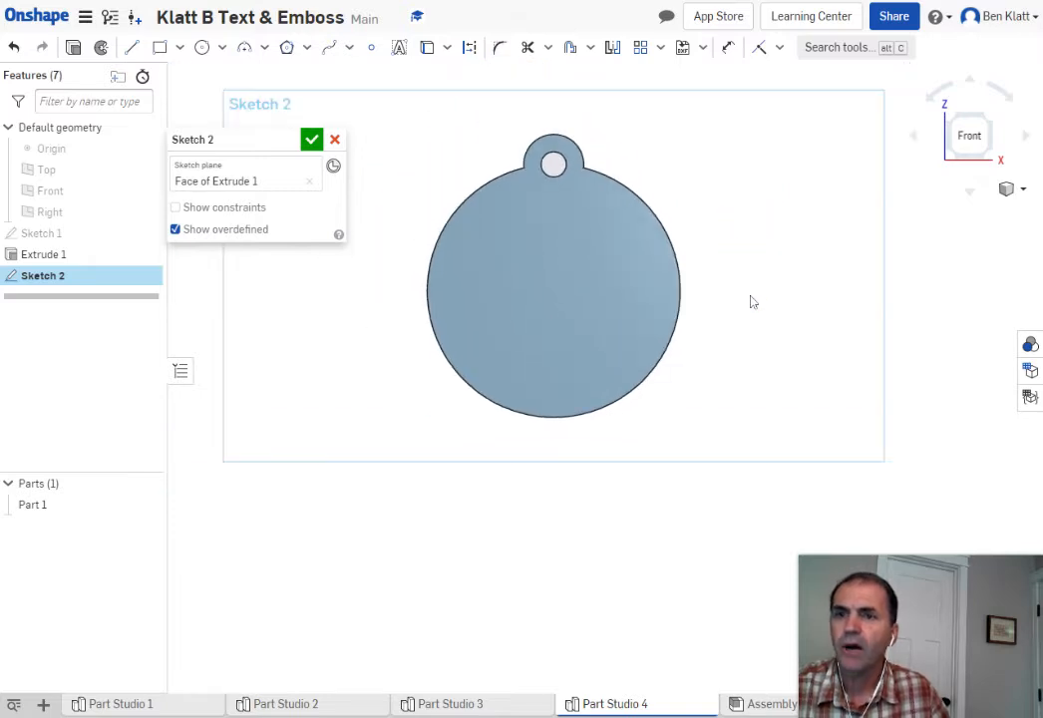
pyautogui.scroll(3, 750, 300)
pyautogui.moveTo(771, 310); pyautogui.dragTo(875, 345, button='middle')
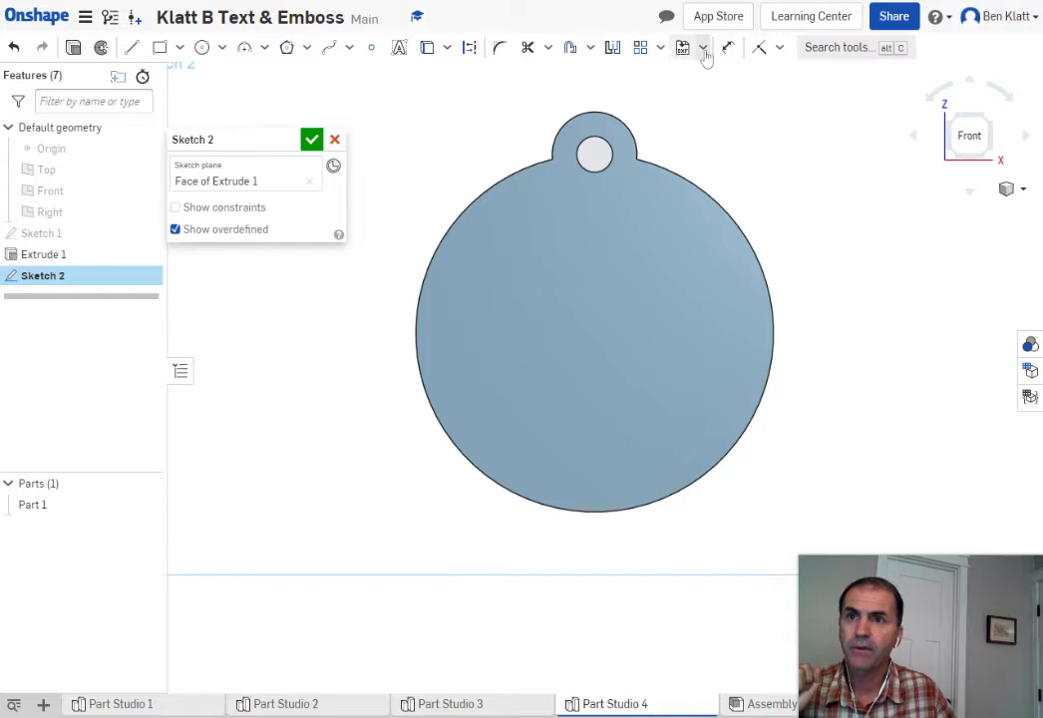
pyautogui.click(704, 49)
# Upload Chargers.JPG through Insert image and choose it for Sketch 2
pyautogui.click(725, 104)
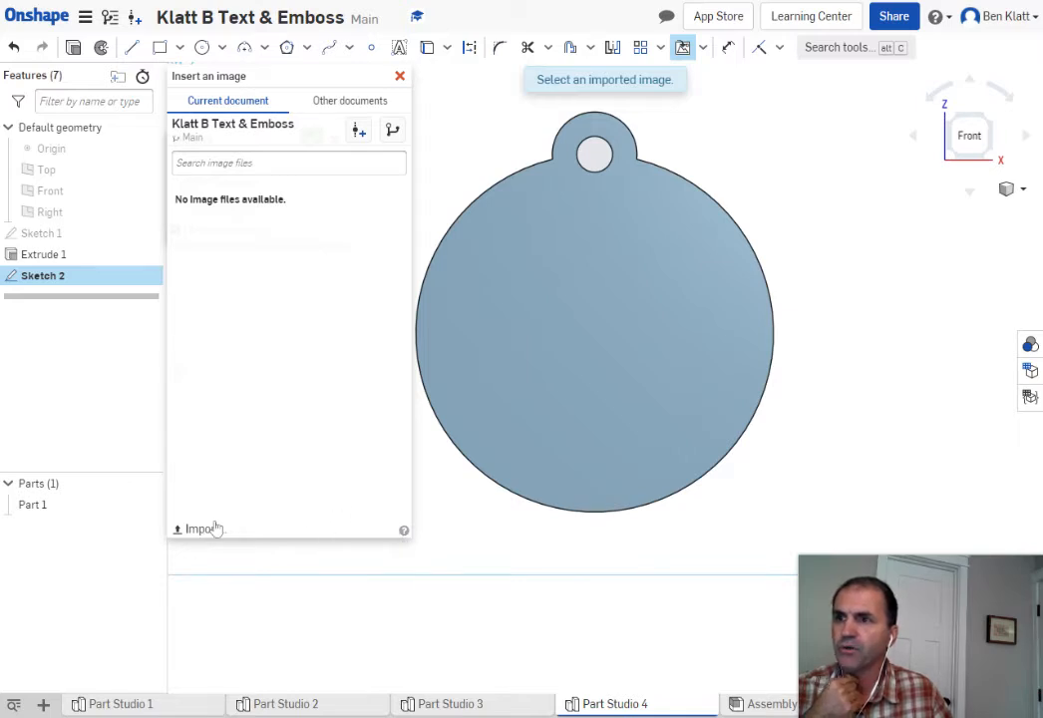
pyautogui.moveTo(335, 80)
pyautogui.mouseDown()
pyautogui.moveTo(309, 212)
pyautogui.moveTo(317, 326)
pyautogui.moveTo(319, 110)
pyautogui.moveTo(294, 89)
pyautogui.mouseUp()
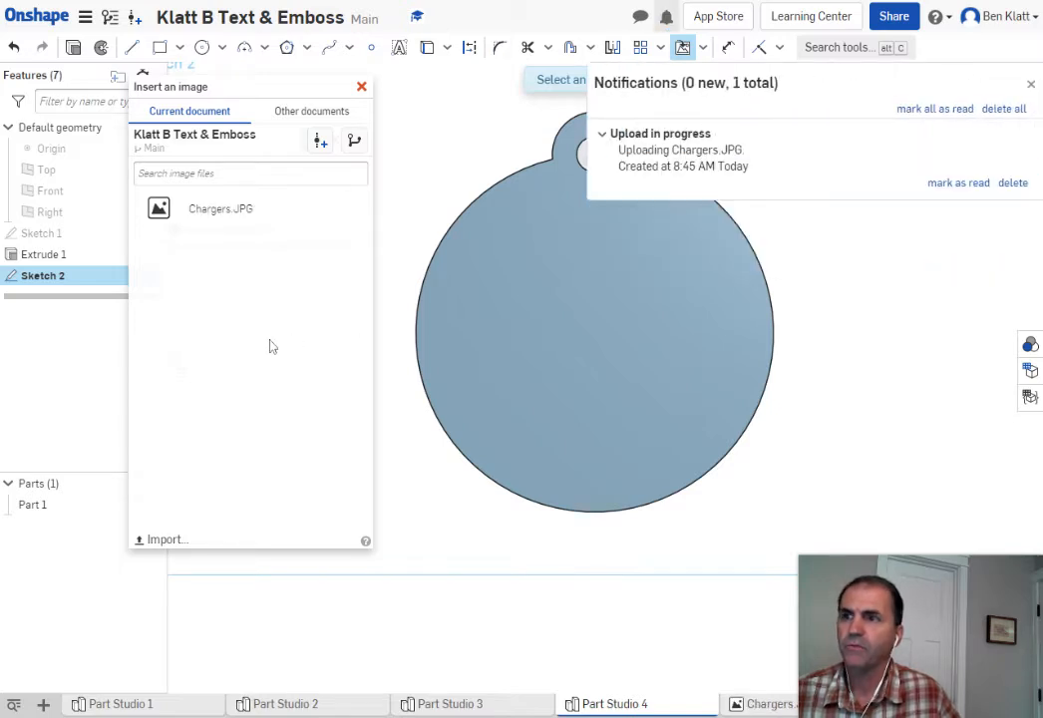
pyautogui.click(1032, 84)
pyautogui.click(254, 212)
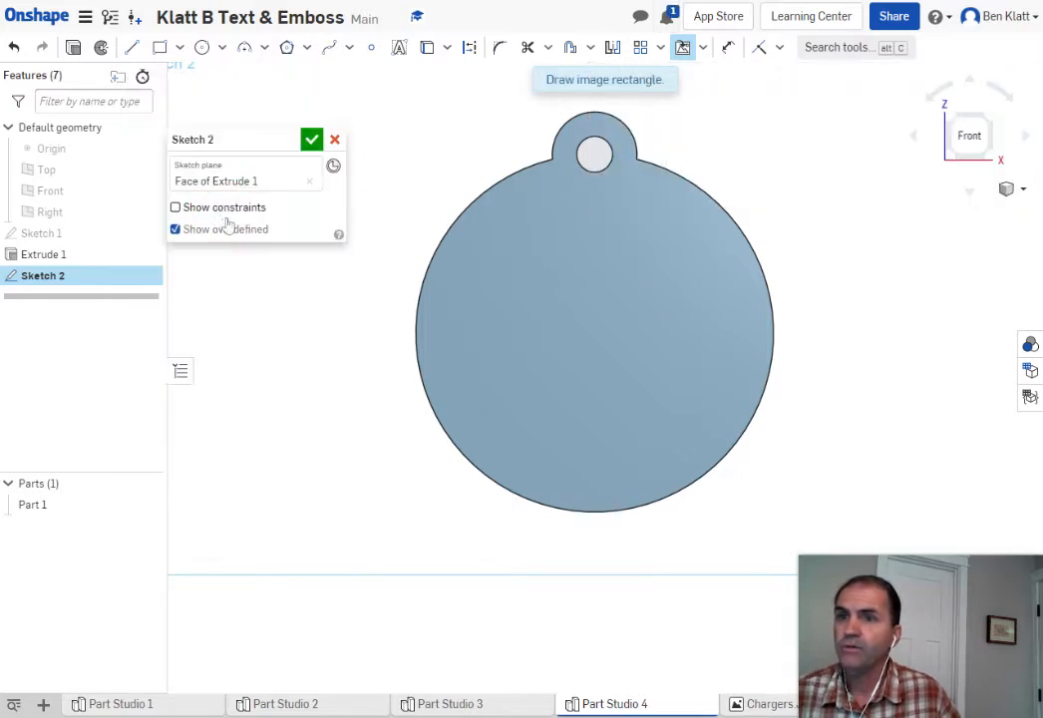
# Drag the Chargers bolt image over the tag, nudging it up and left into the upper half
pyautogui.scroll(2, 774, 254)
pyautogui.scroll(-3, 774, 254)
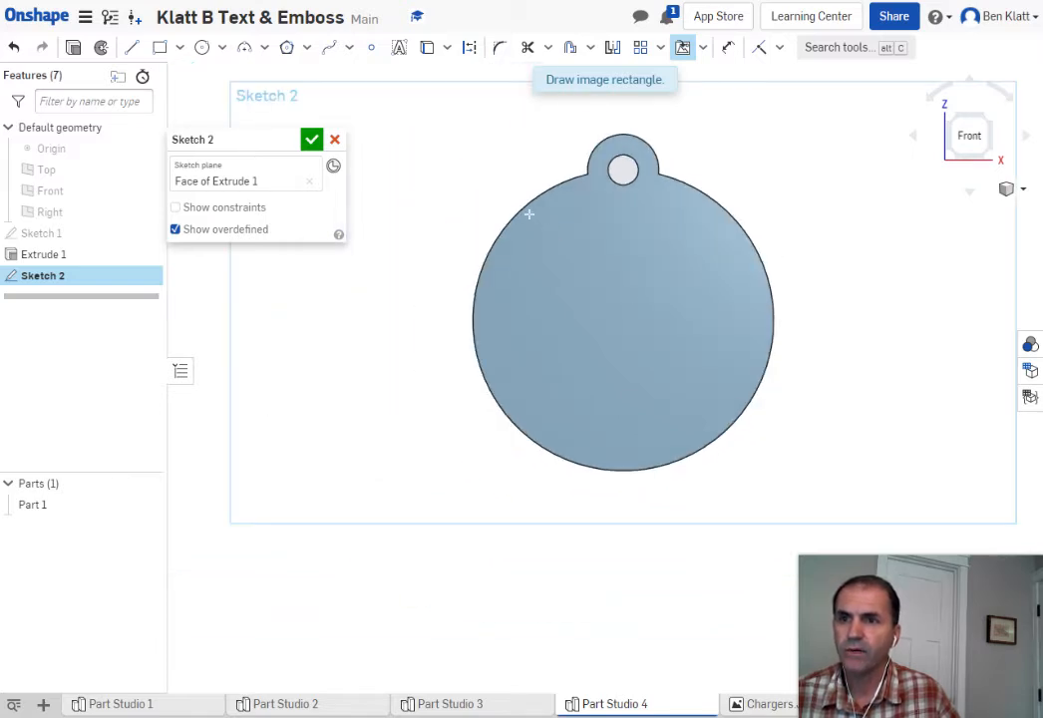
pyautogui.moveTo(530, 214); pyautogui.dragTo(806, 371)
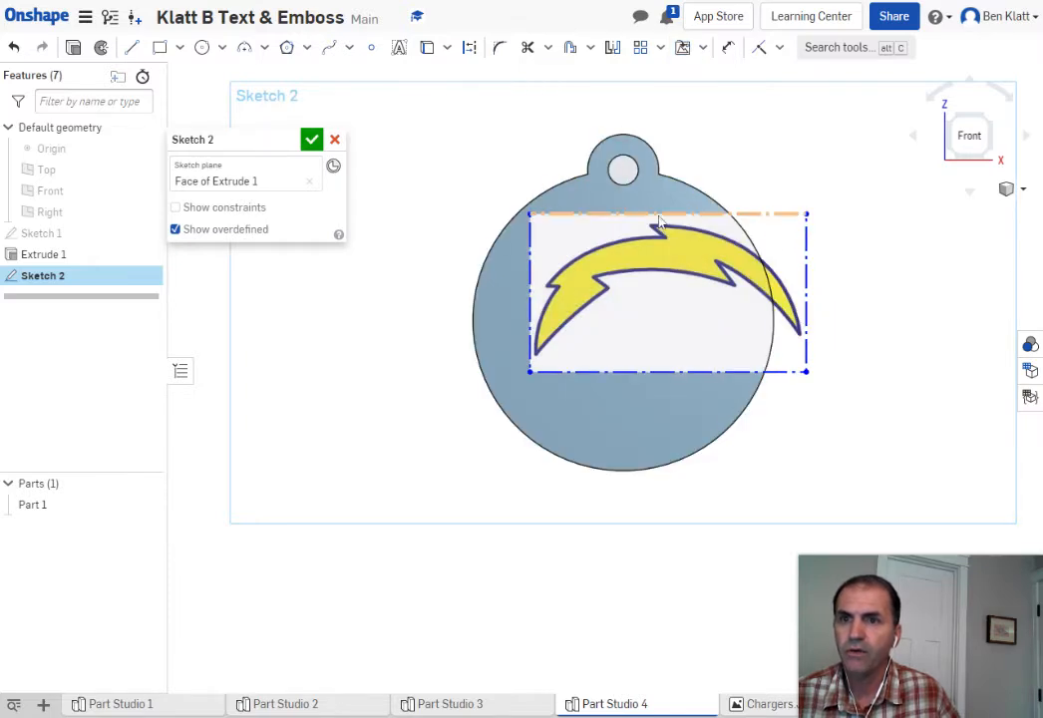
pyautogui.moveTo(658, 220); pyautogui.dragTo(619, 200)
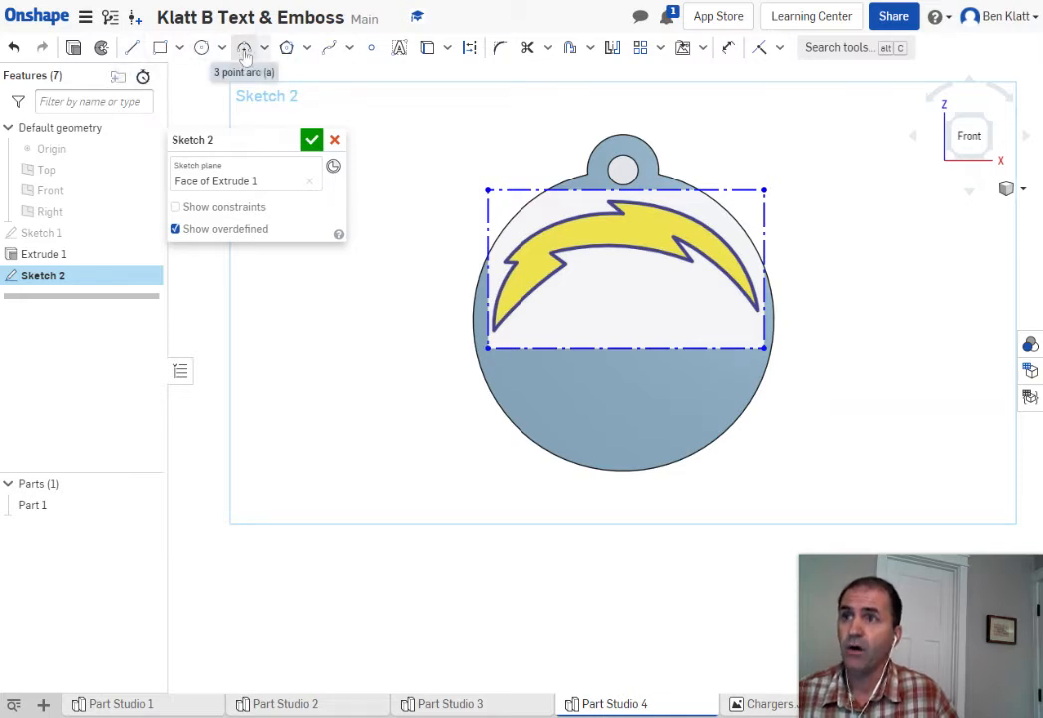
# Draw a wavy practice spline beside the tag
pyautogui.click(331, 47)
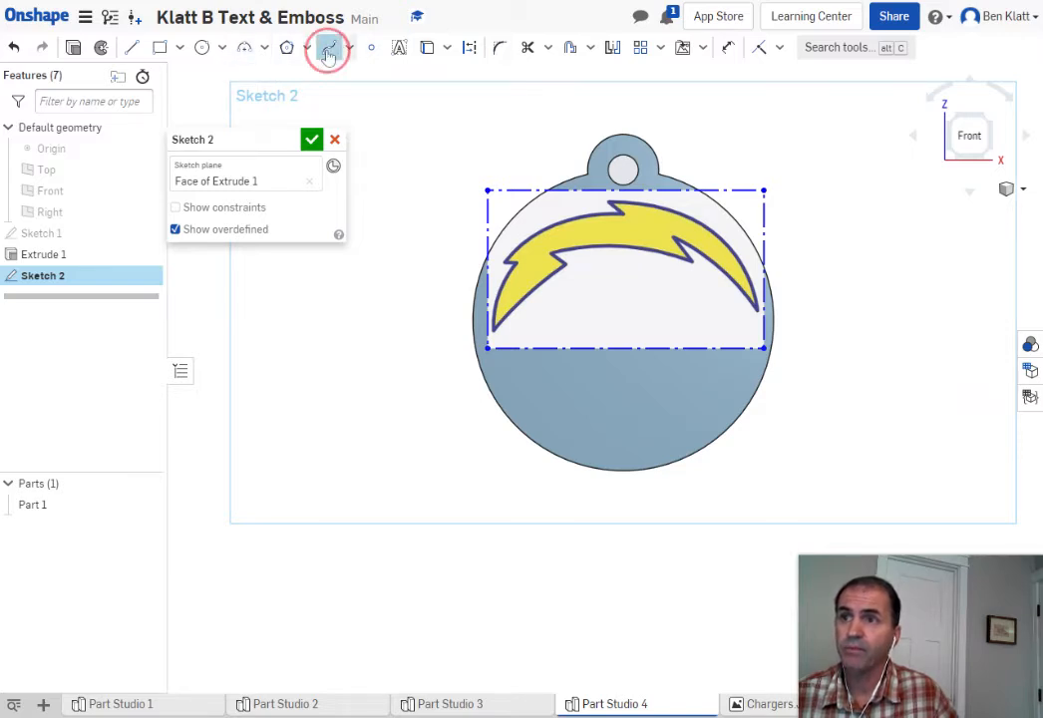
pyautogui.click(280, 412)
pyautogui.click(306, 354)
pyautogui.click(340, 357)
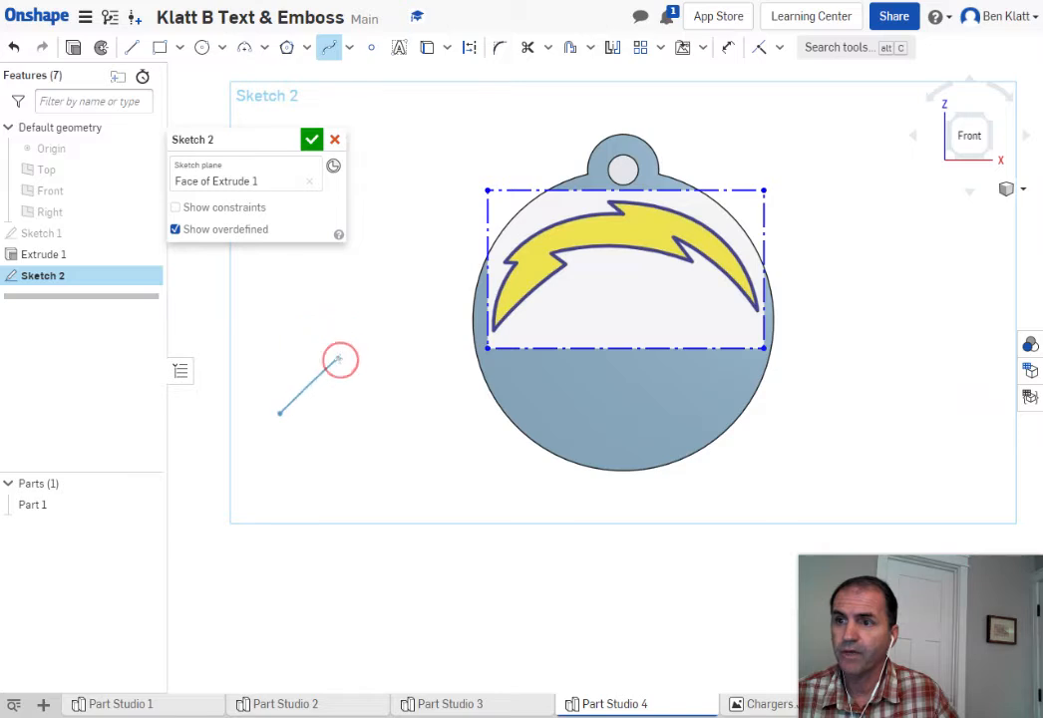
pyautogui.click(289, 281)
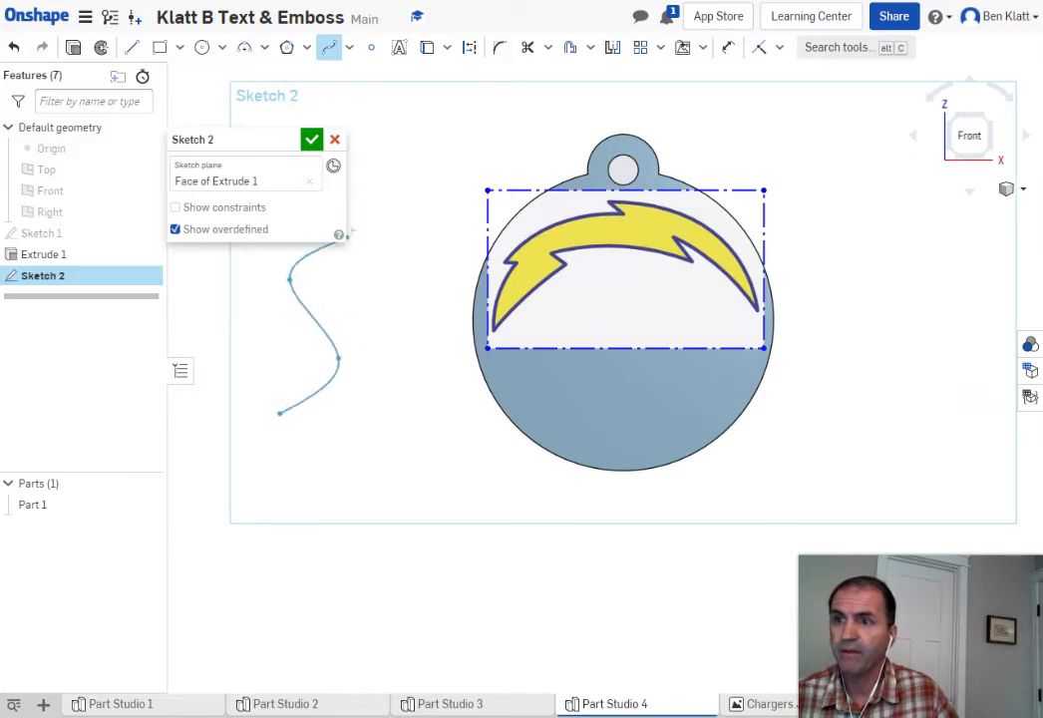
pyautogui.click(395, 191)
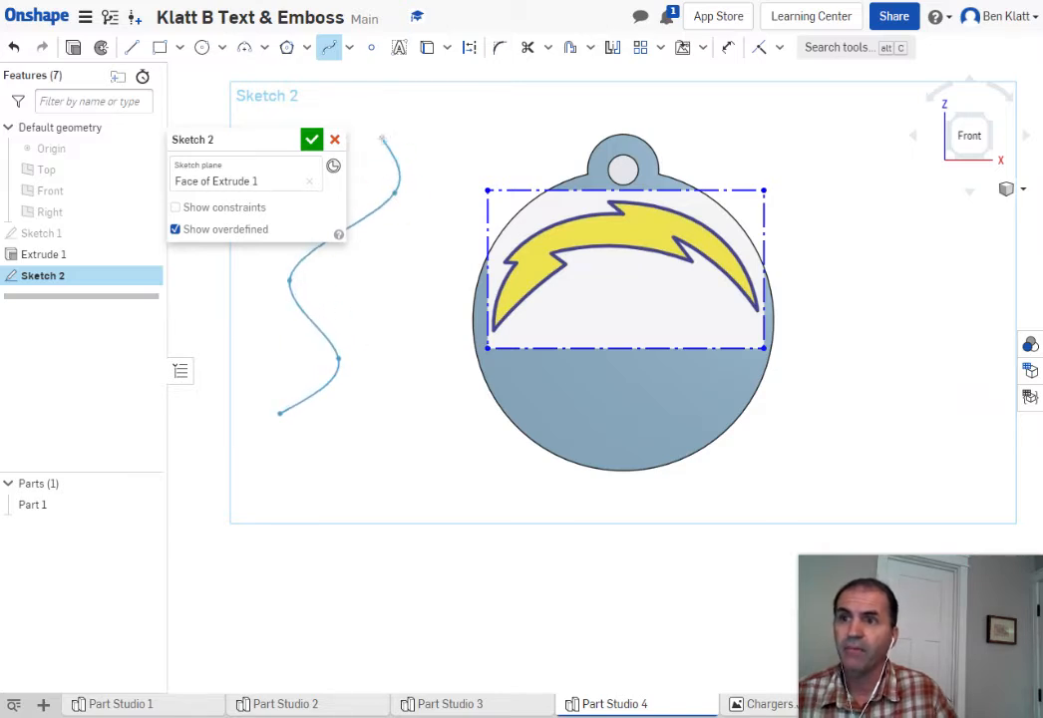
pyautogui.click(381, 138)
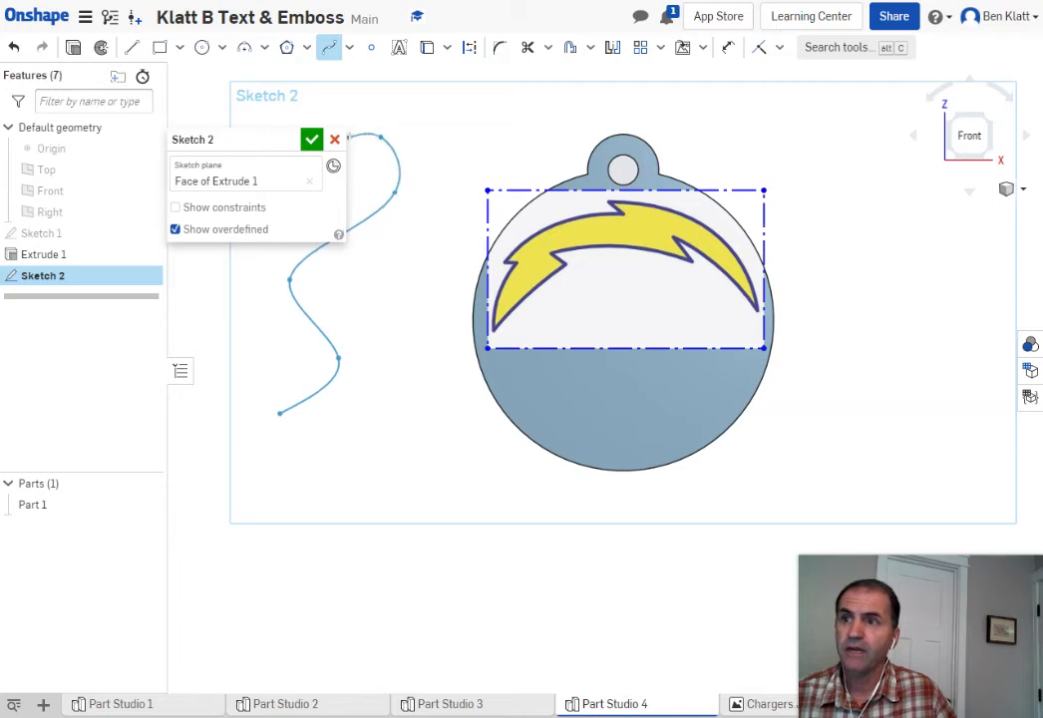
pyautogui.doubleClick(365, 130)
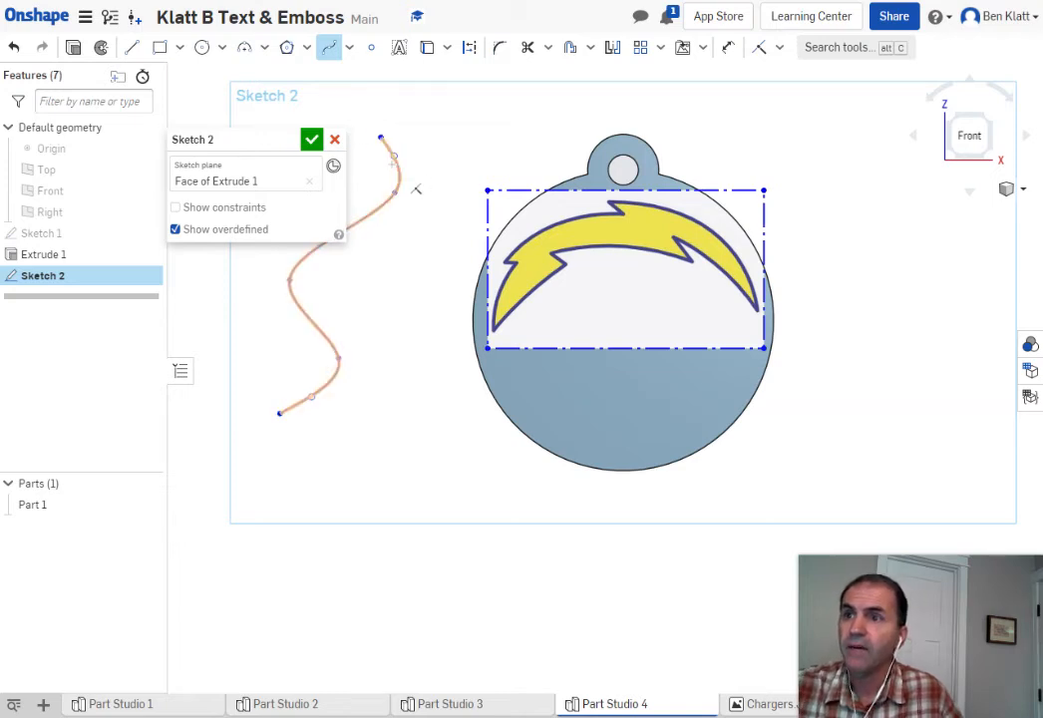
# Delete the practice spline with Delete sketch entity
pyautogui.rightClick(396, 163)
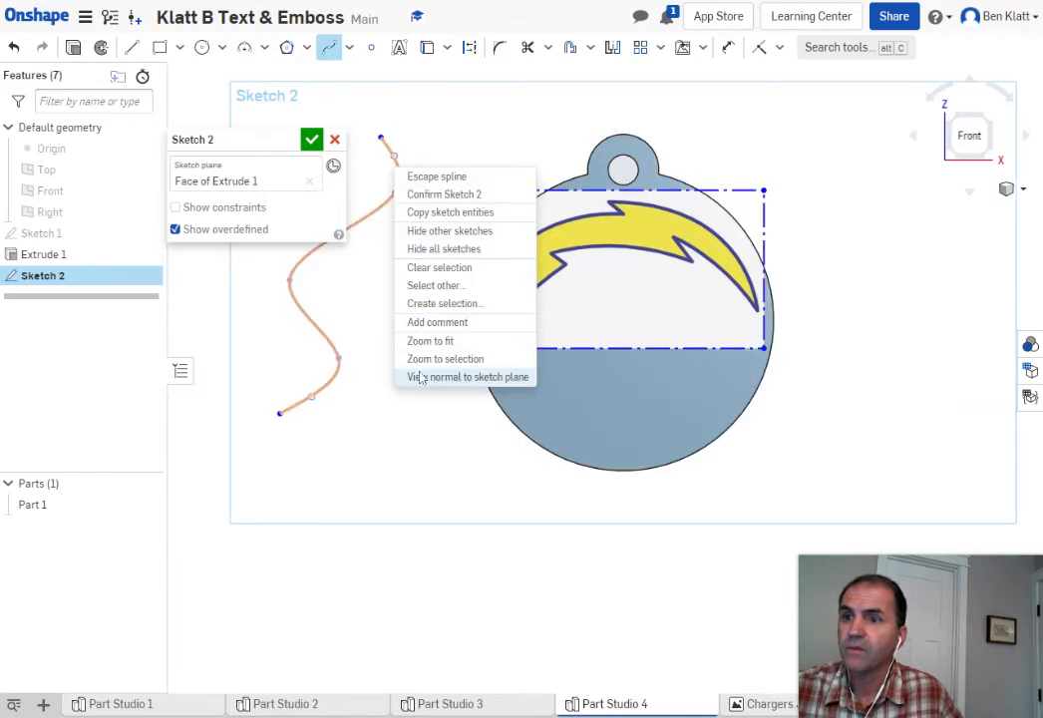
pyautogui.press('`')
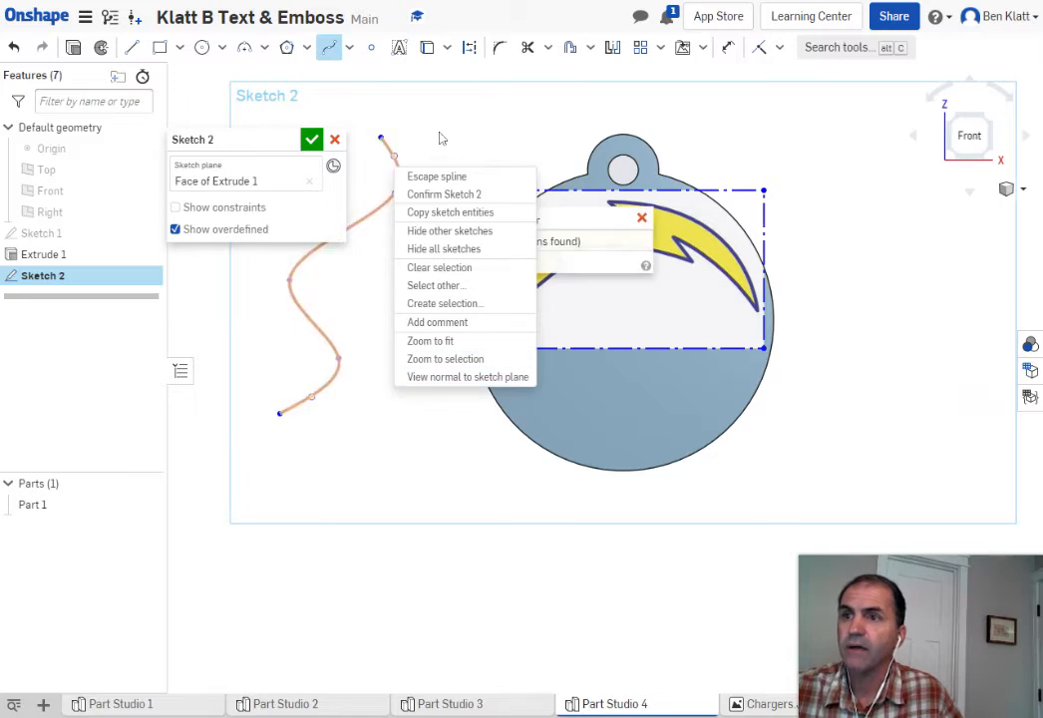
pyautogui.click(426, 134)
pyautogui.press('Escape')
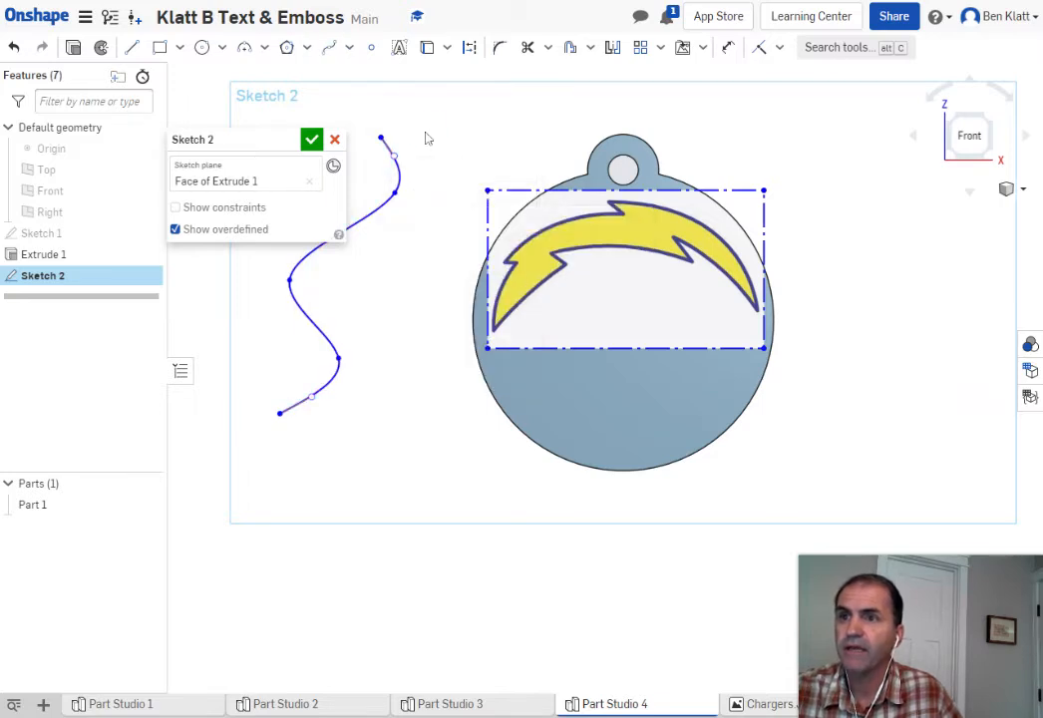
pyautogui.rightClick(399, 186)
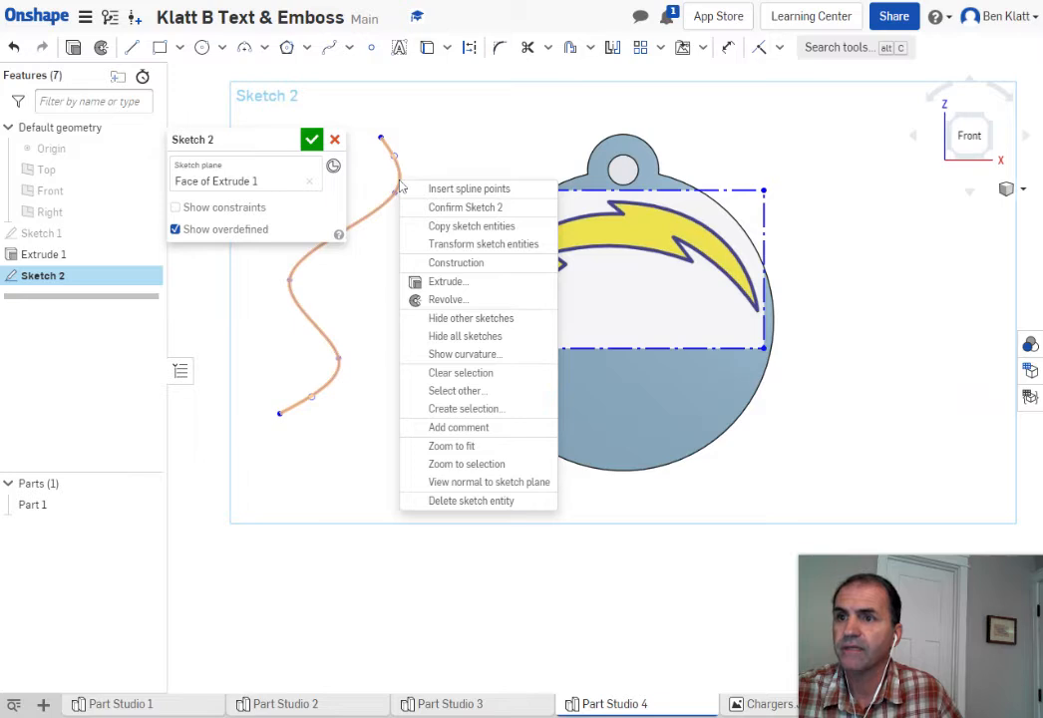
pyautogui.click(439, 504)
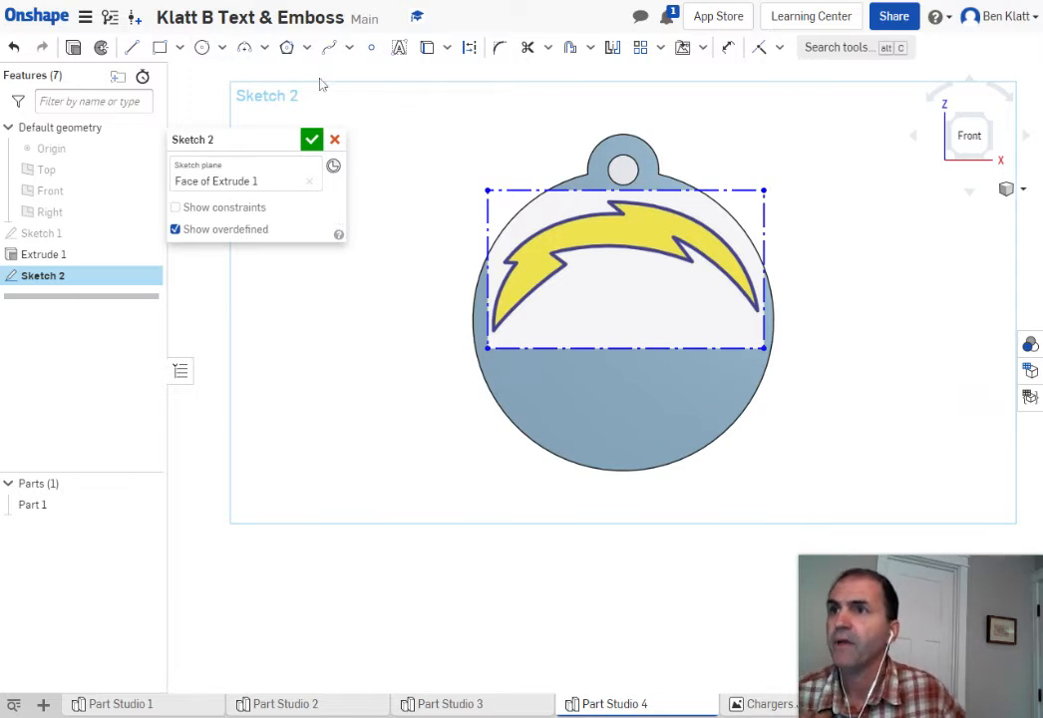
pyautogui.click(244, 50)
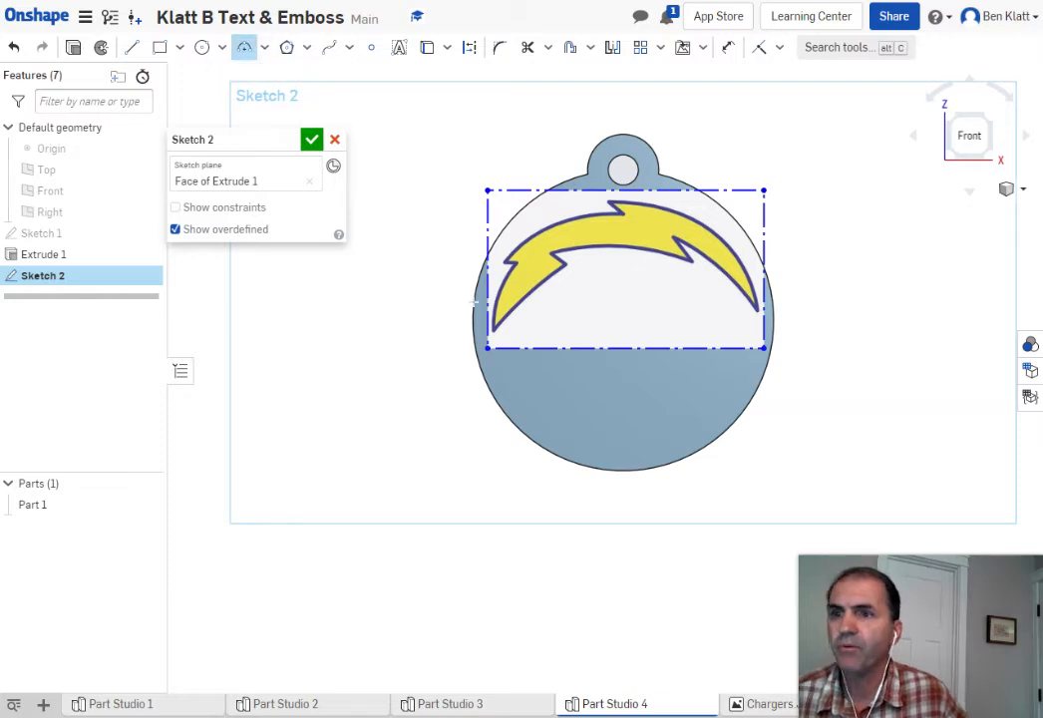
# Trace the bolt's left and inner edges with two 3-point arcs from its lower tip
pyautogui.scroll(5, 528, 330)
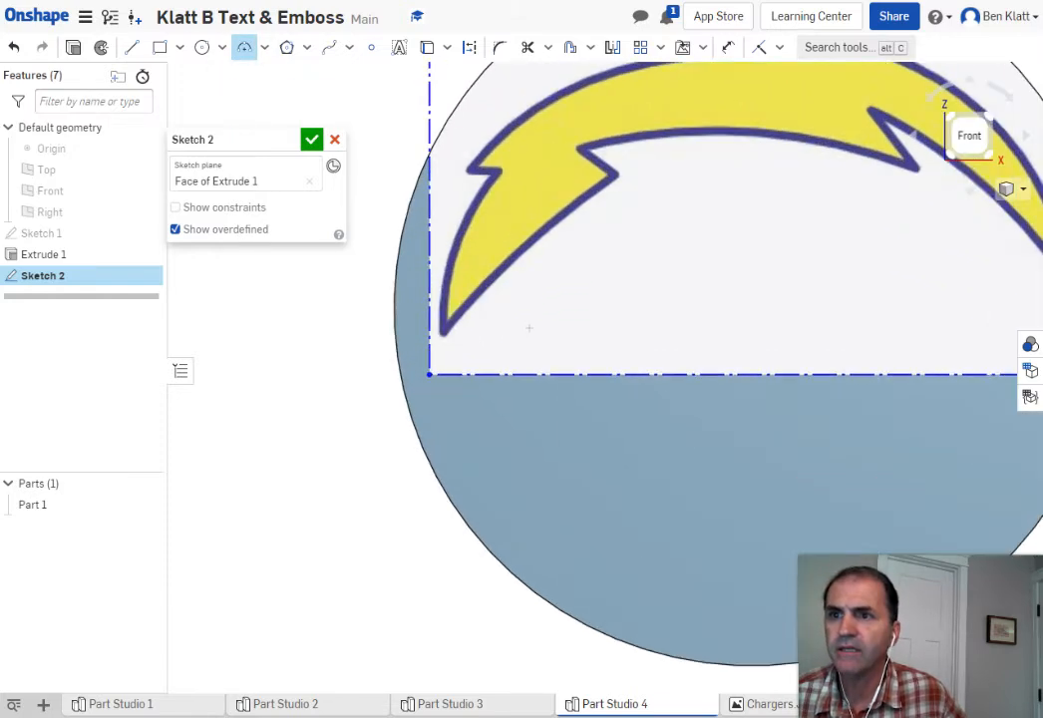
pyautogui.click(444, 332)
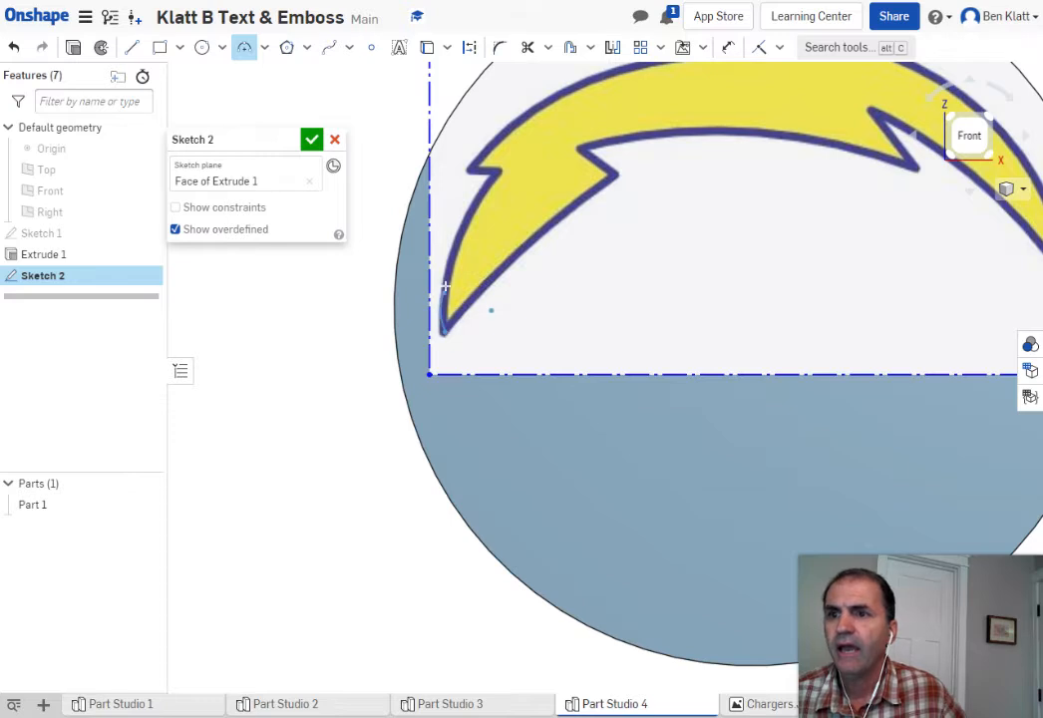
pyautogui.click(496, 172)
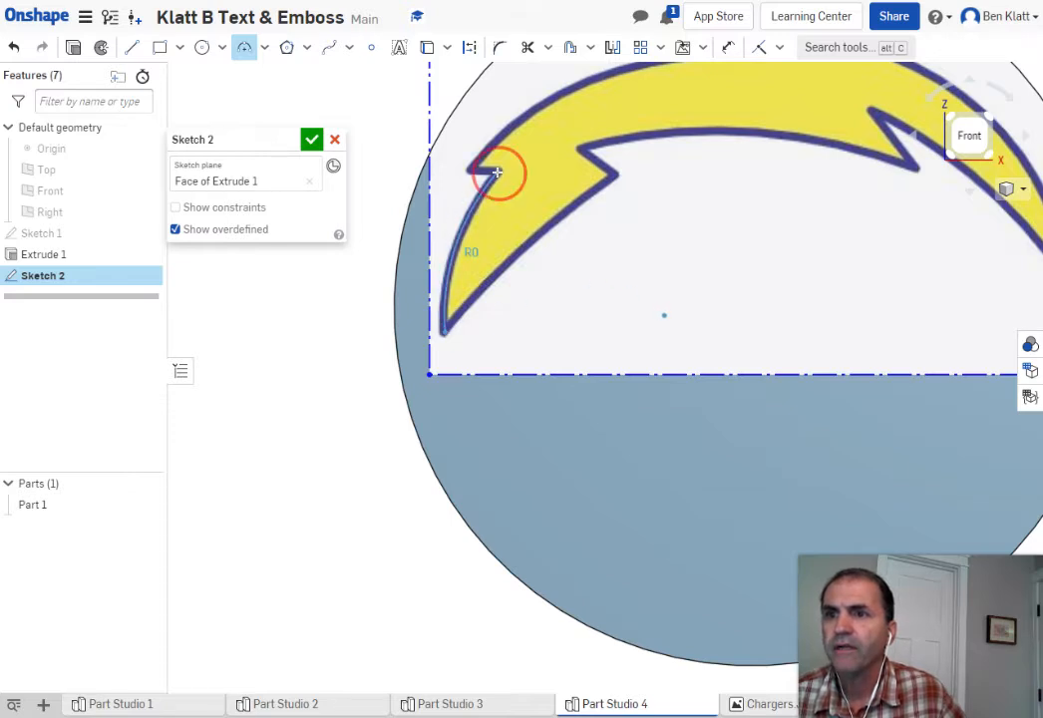
pyautogui.click(464, 237)
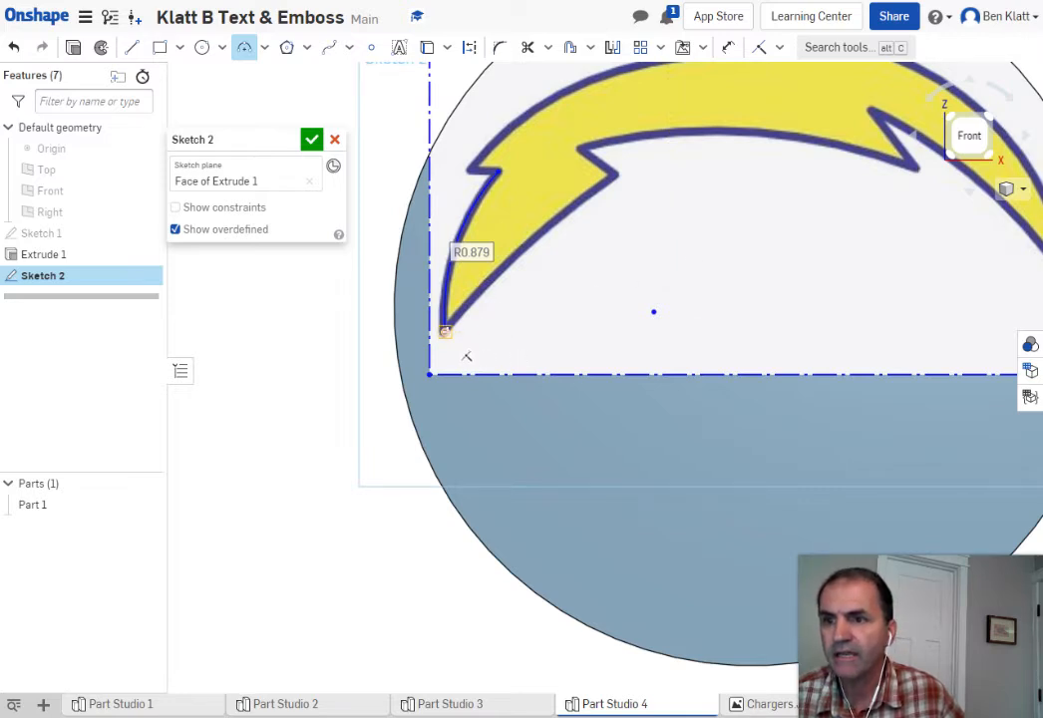
pyautogui.click(445, 331)
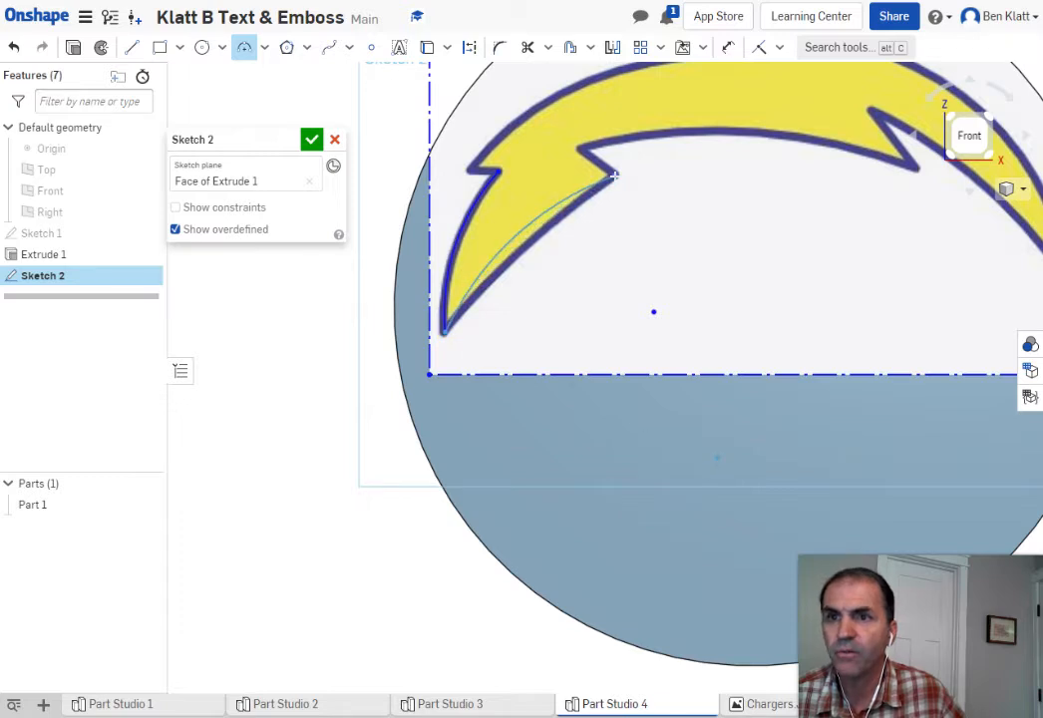
pyautogui.click(616, 175)
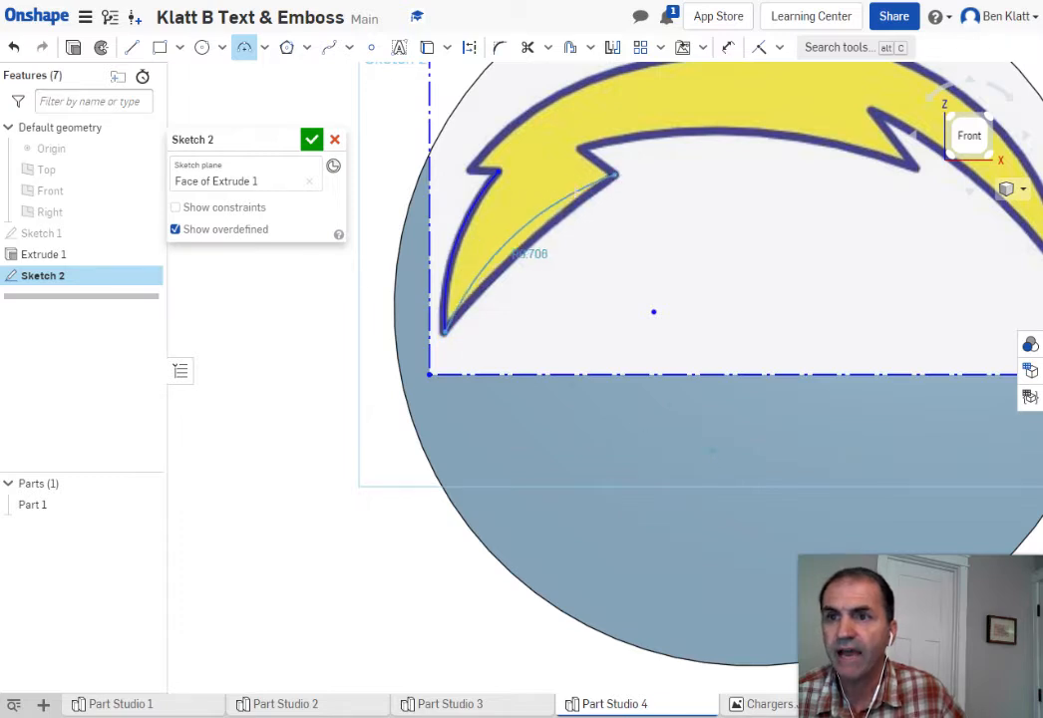
pyautogui.click(526, 252)
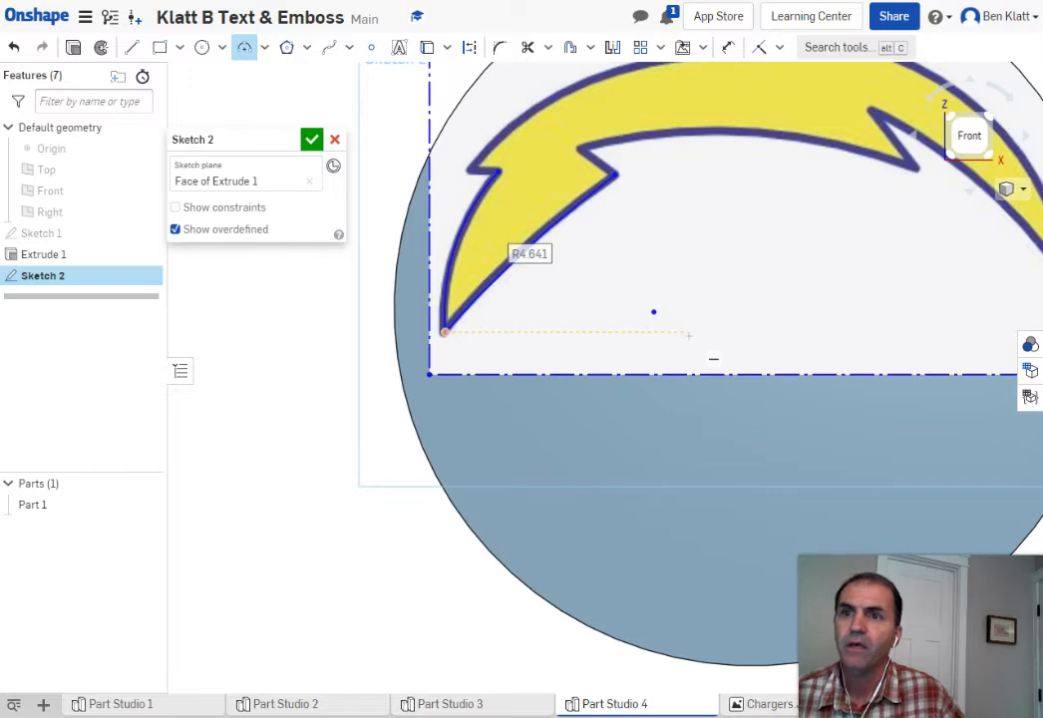
# Draw a short line along the bolt's notch edge and cancel a stray top-edge arc
pyautogui.click(132, 47)
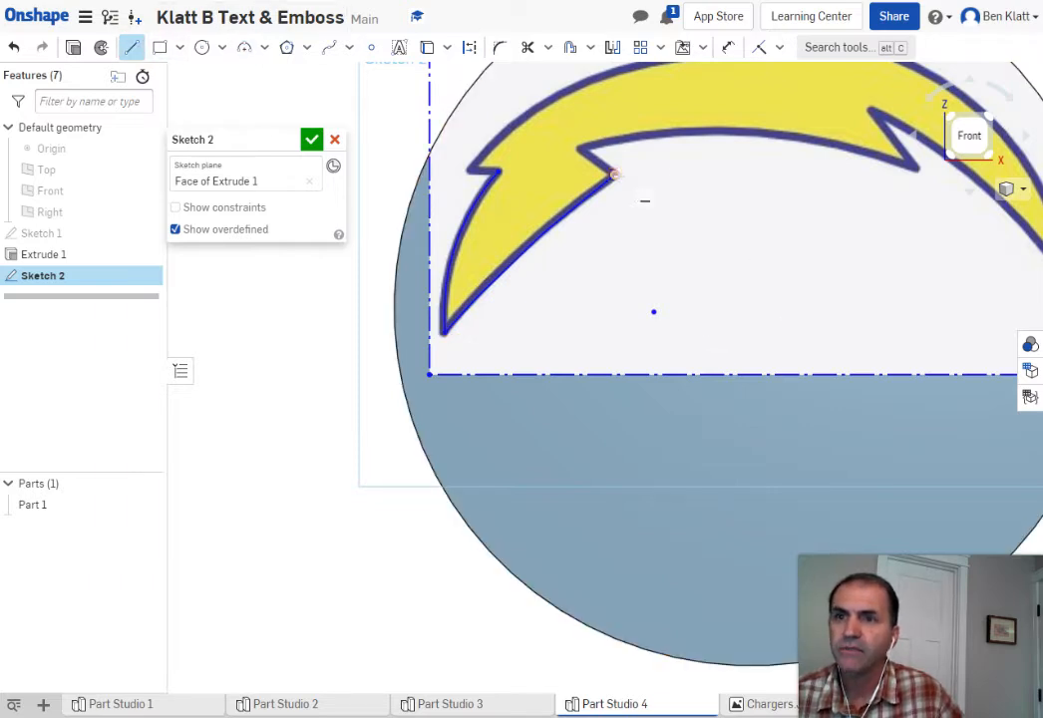
pyautogui.click(613, 175)
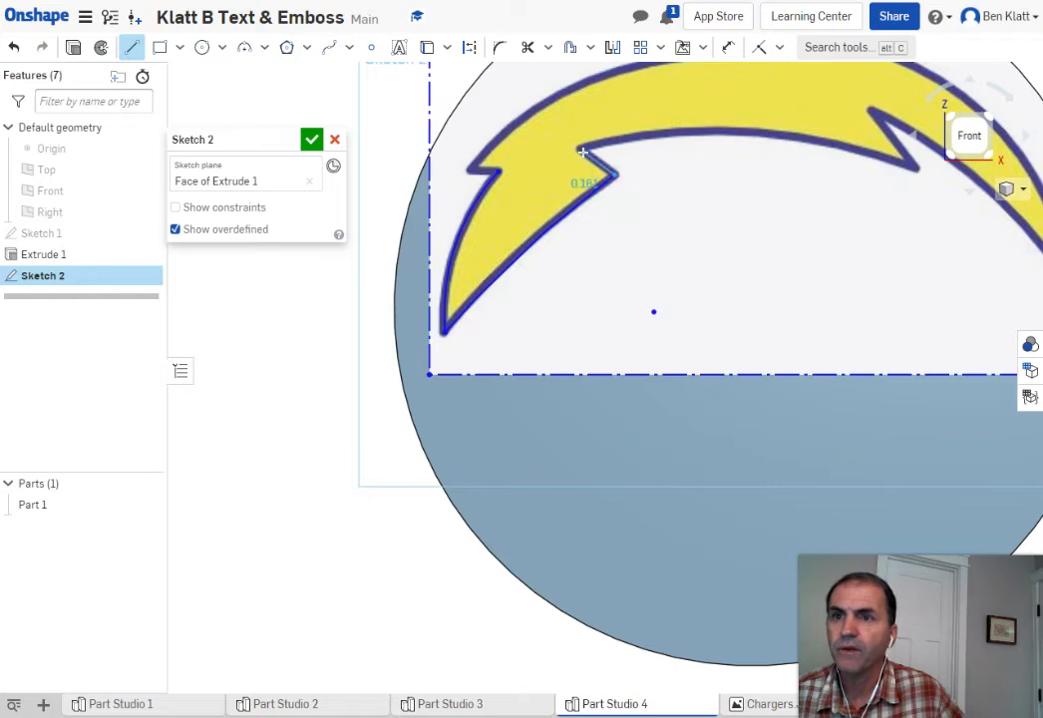
pyautogui.click(583, 152)
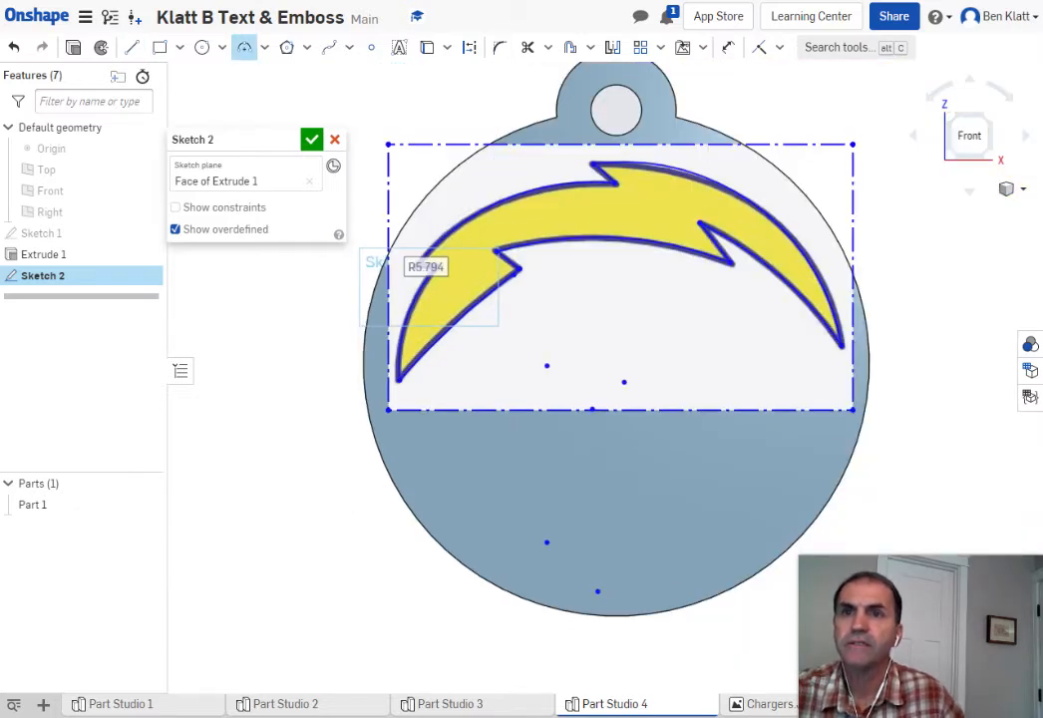
pyautogui.click(908, 206)
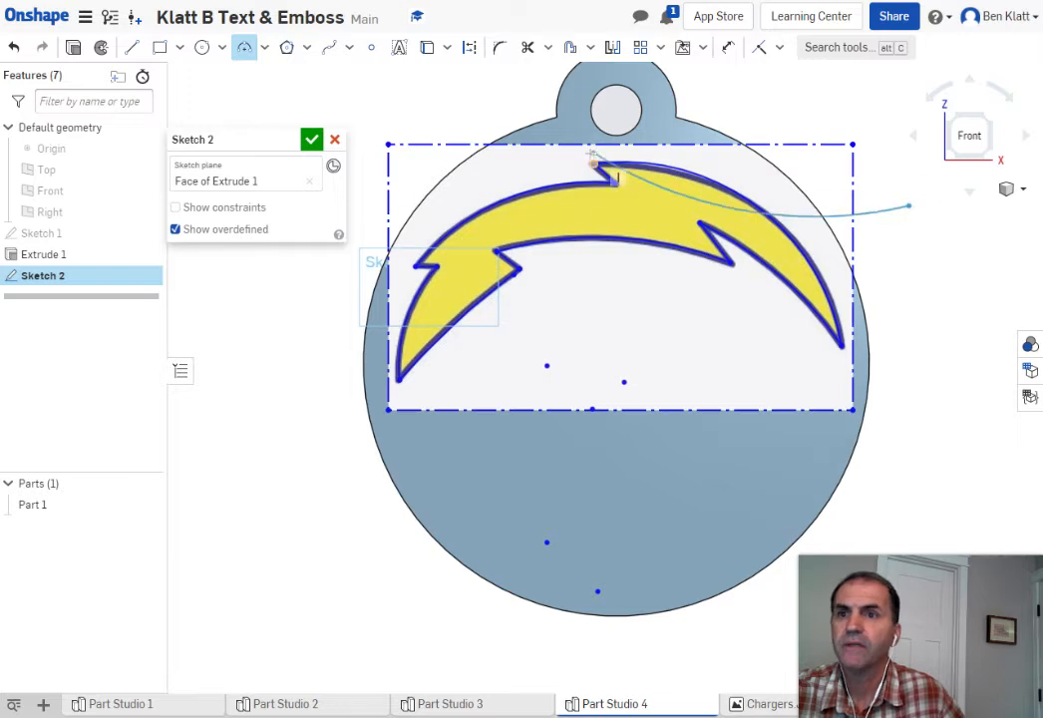
pyautogui.press('Escape')
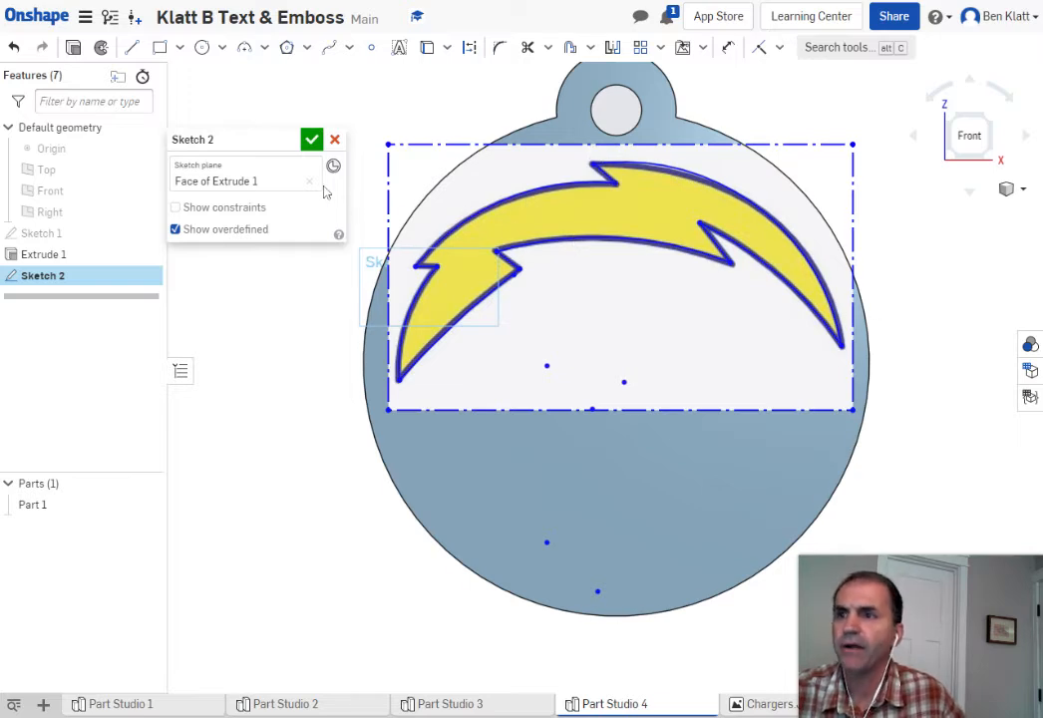
# Close Sketch 2 and start an Add extrude with the bolt region selected
pyautogui.click(311, 138)
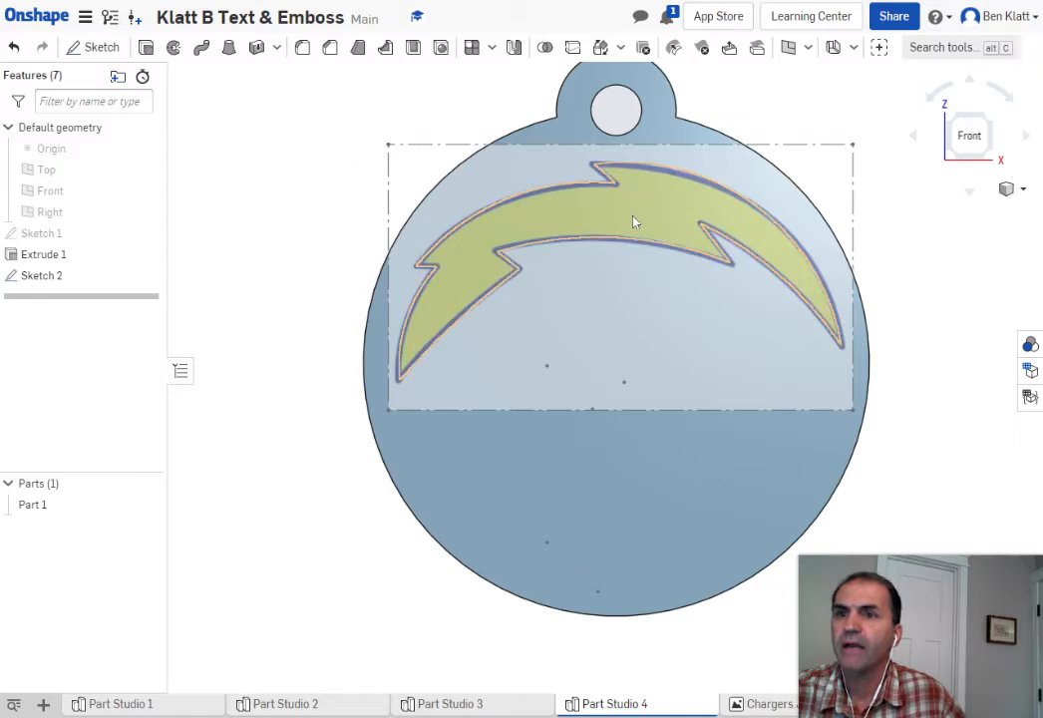
pyautogui.click(145, 46)
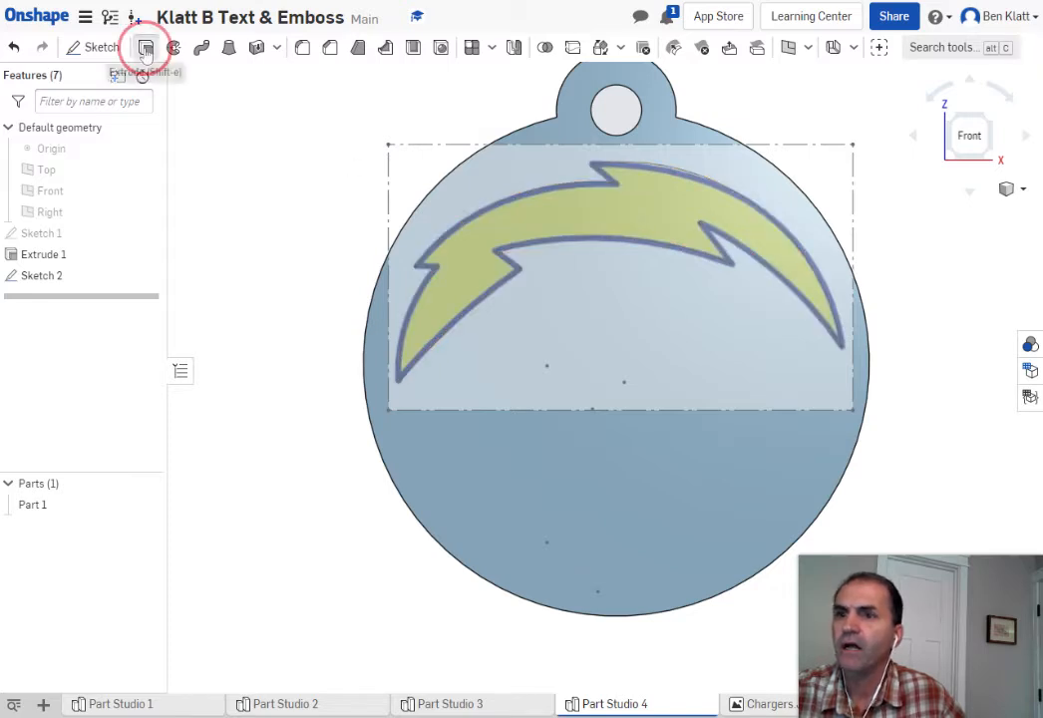
pyautogui.click(544, 226)
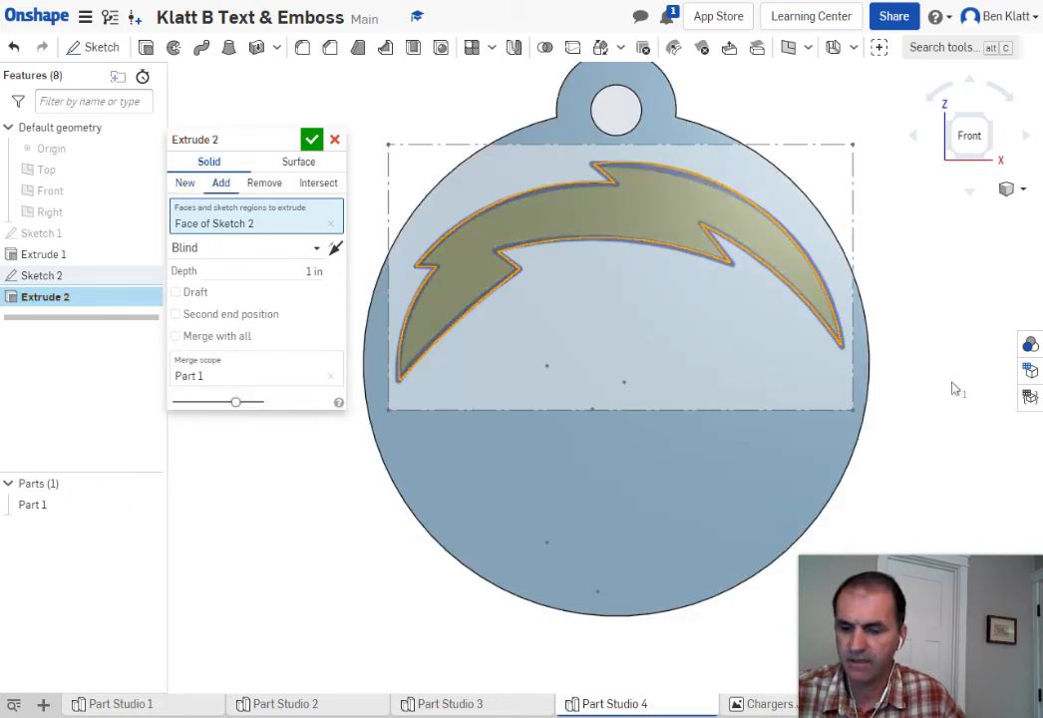
pyautogui.moveTo(953, 388)
pyautogui.mouseDown(button='middle')
pyautogui.moveTo(926, 384)
pyautogui.moveTo(936, 389)
pyautogui.mouseUp(button='middle')
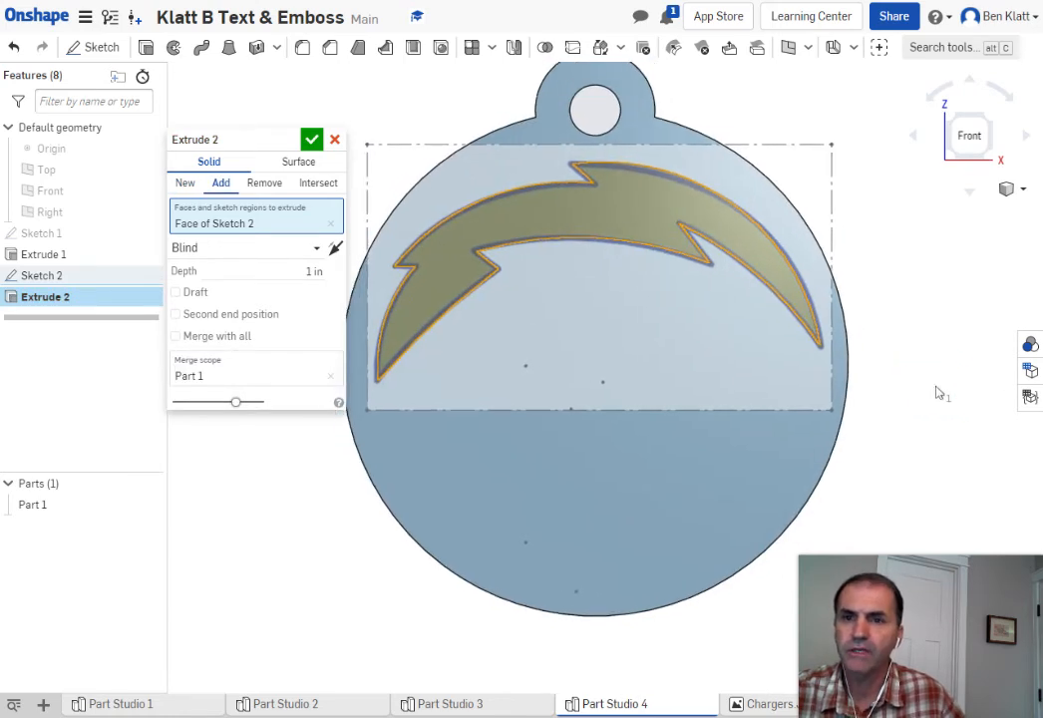
pyautogui.moveTo(934, 396); pyautogui.dragTo(897, 398, button='right')
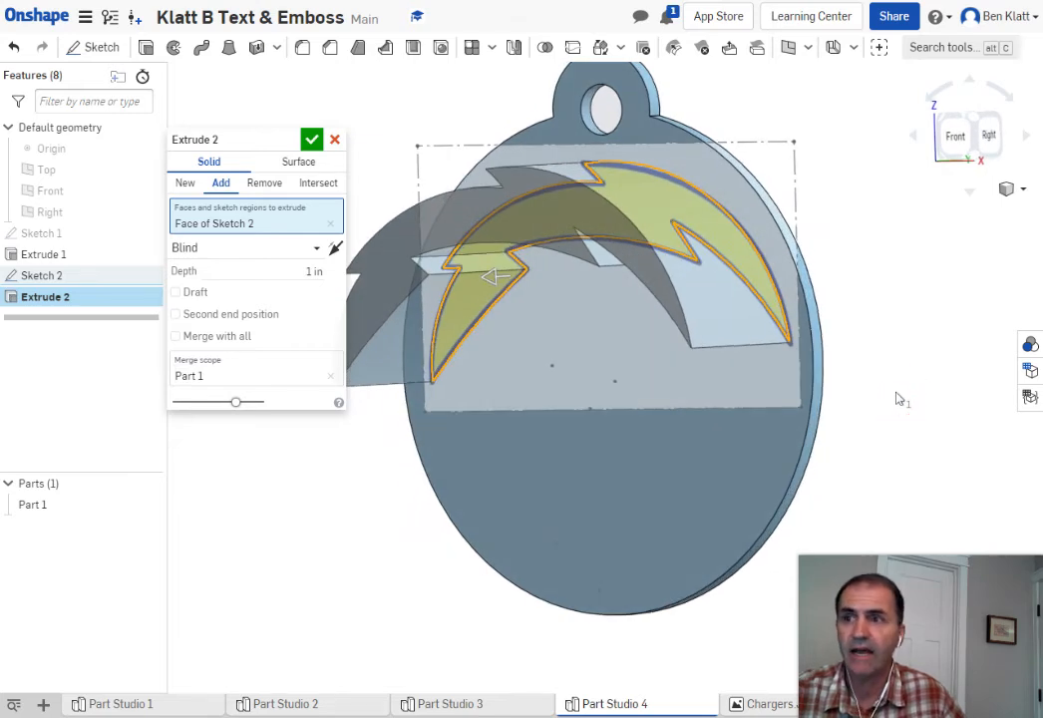
# Set the bolt extrusion depth to 0.05 in
pyautogui.click(321, 273)
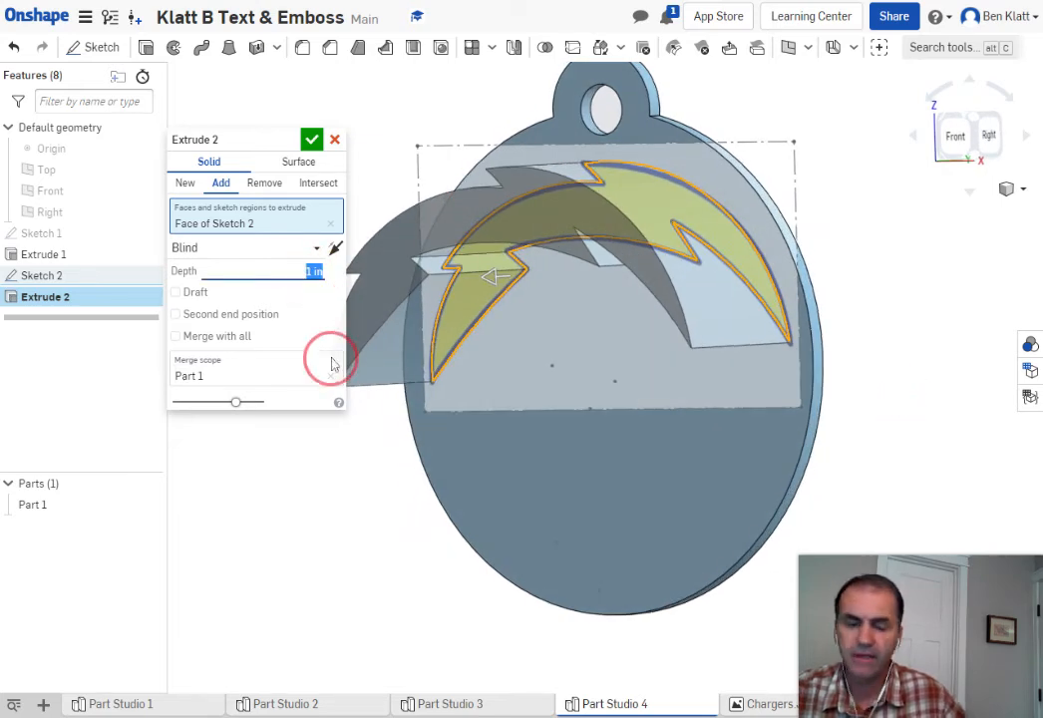
pyautogui.press('BackSpace')
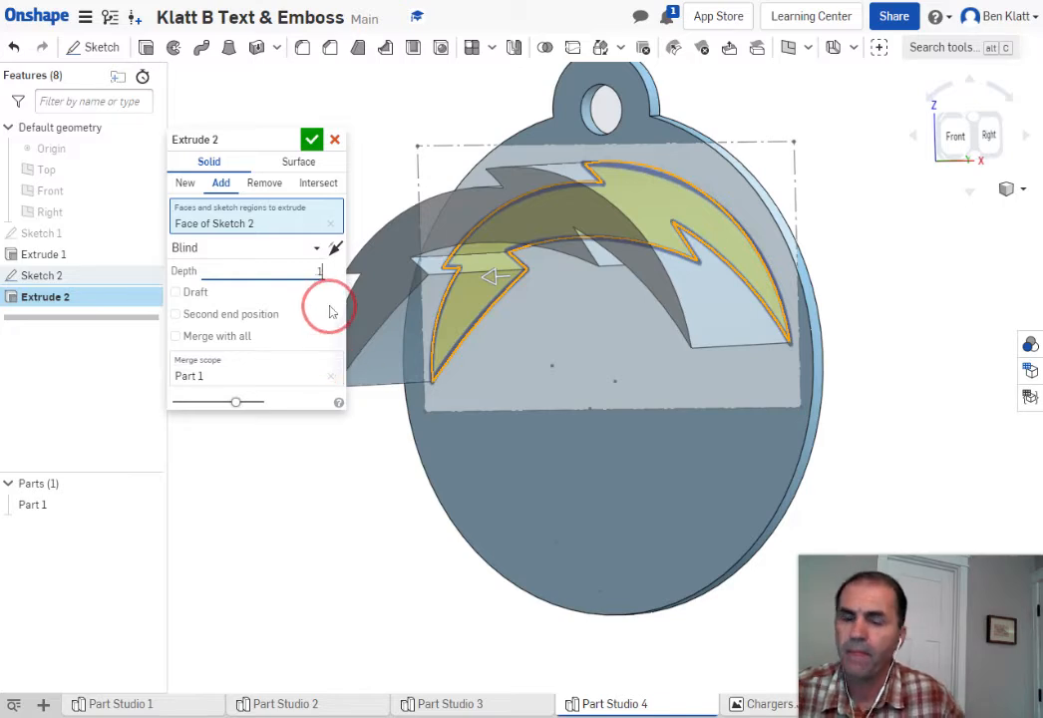
pyautogui.press('Return')
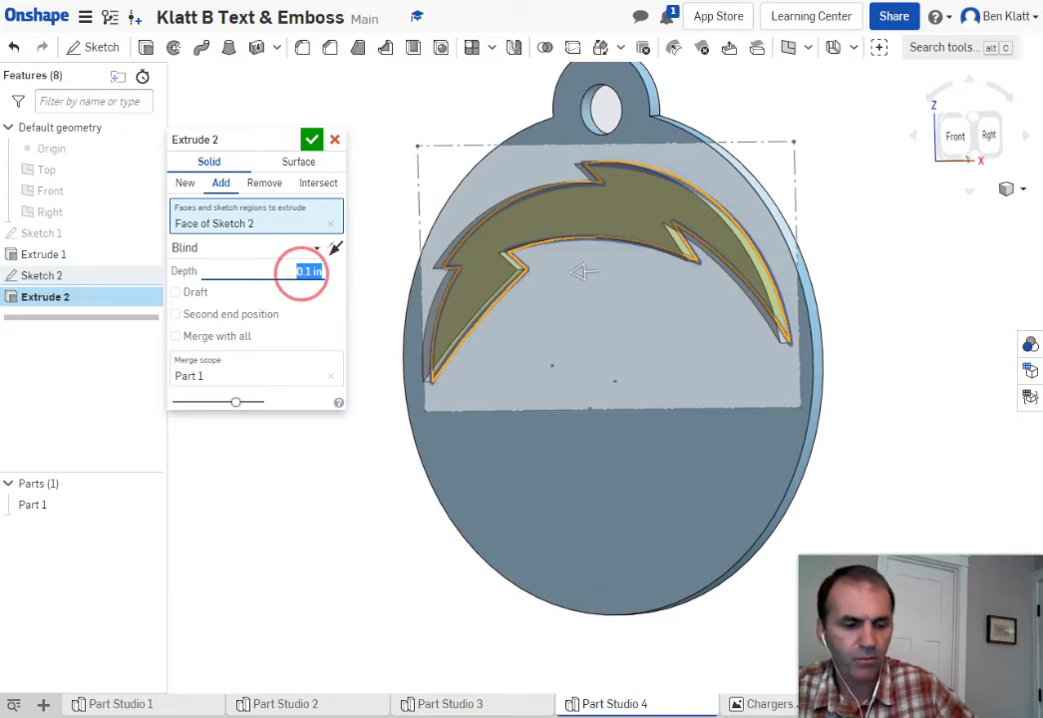
pyautogui.press('BackSpace')
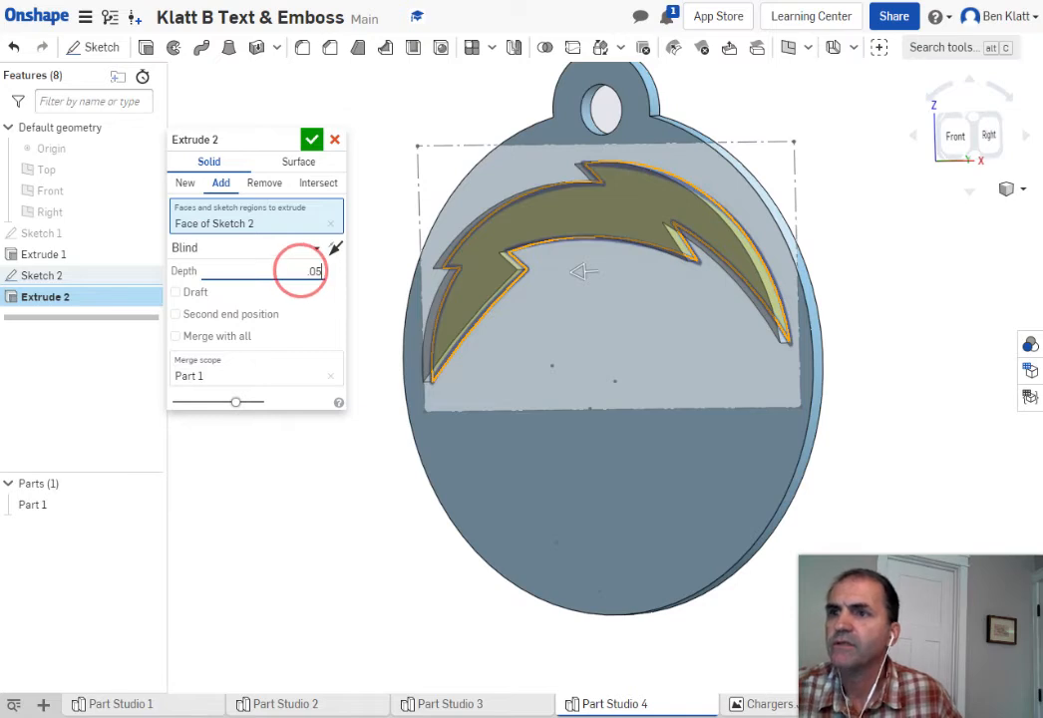
pyautogui.press('Return')
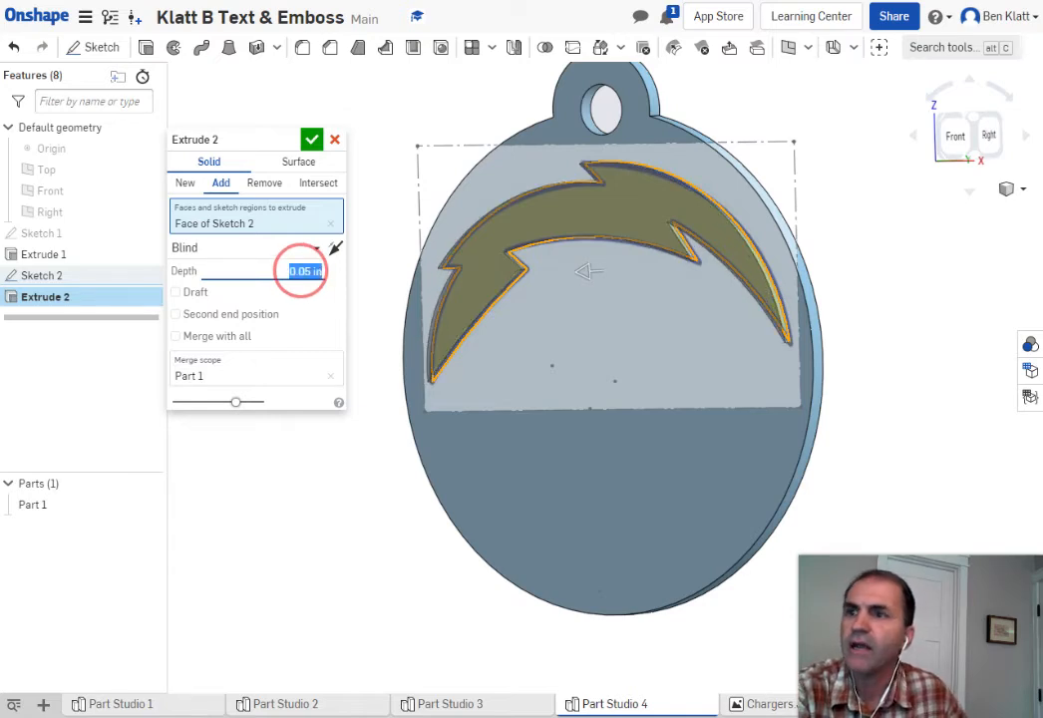
# Preview Remove, switch back to Add, and confirm Extrude 2
pyautogui.click(265, 184)
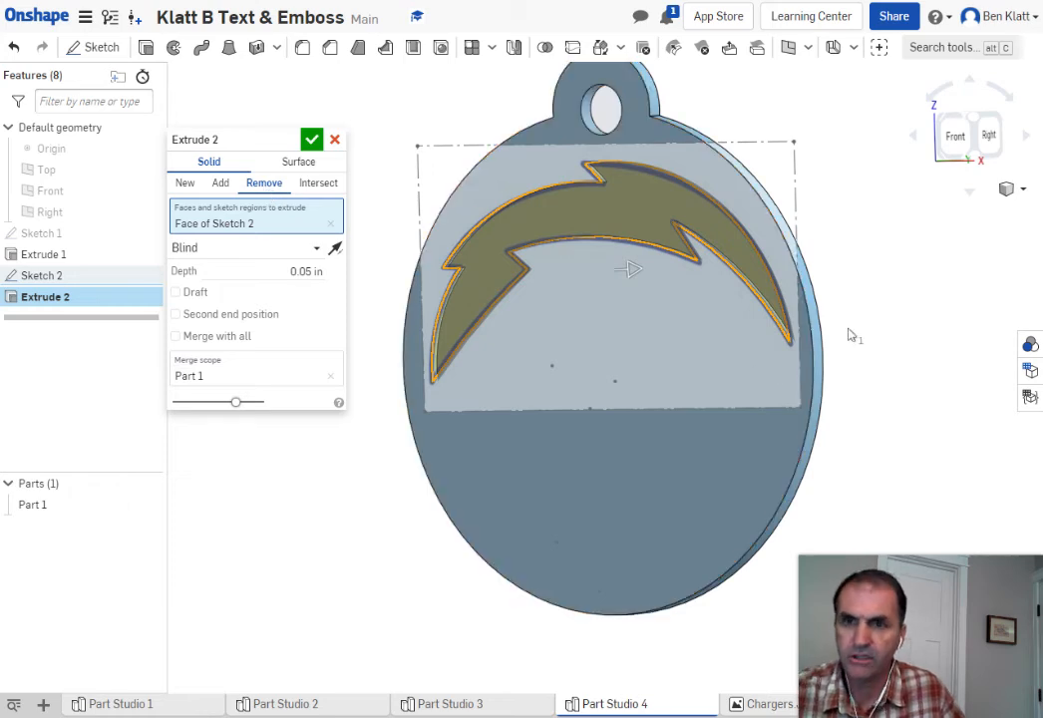
pyautogui.moveTo(845, 339); pyautogui.dragTo(853, 363, button='middle')
pyautogui.moveTo(854, 363)
pyautogui.mouseDown(button='right')
pyautogui.moveTo(818, 357)
pyautogui.moveTo(799, 368)
pyautogui.moveTo(855, 365)
pyautogui.mouseUp(button='right')
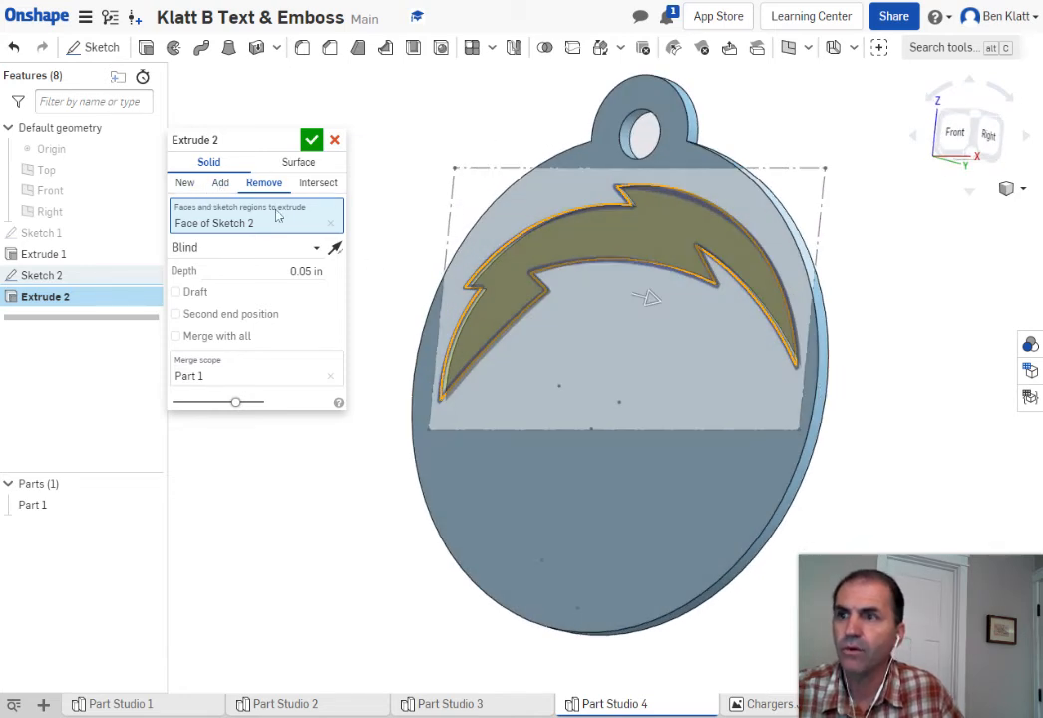
pyautogui.click(222, 184)
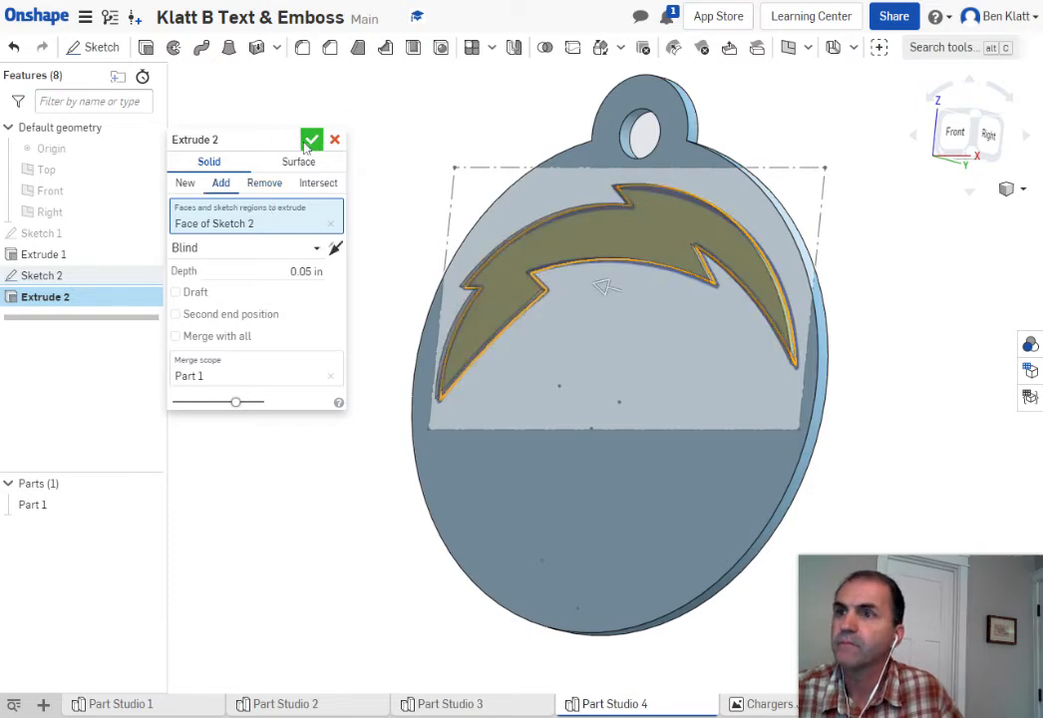
pyautogui.click(312, 139)
pyautogui.scroll(-3, 930, 407)
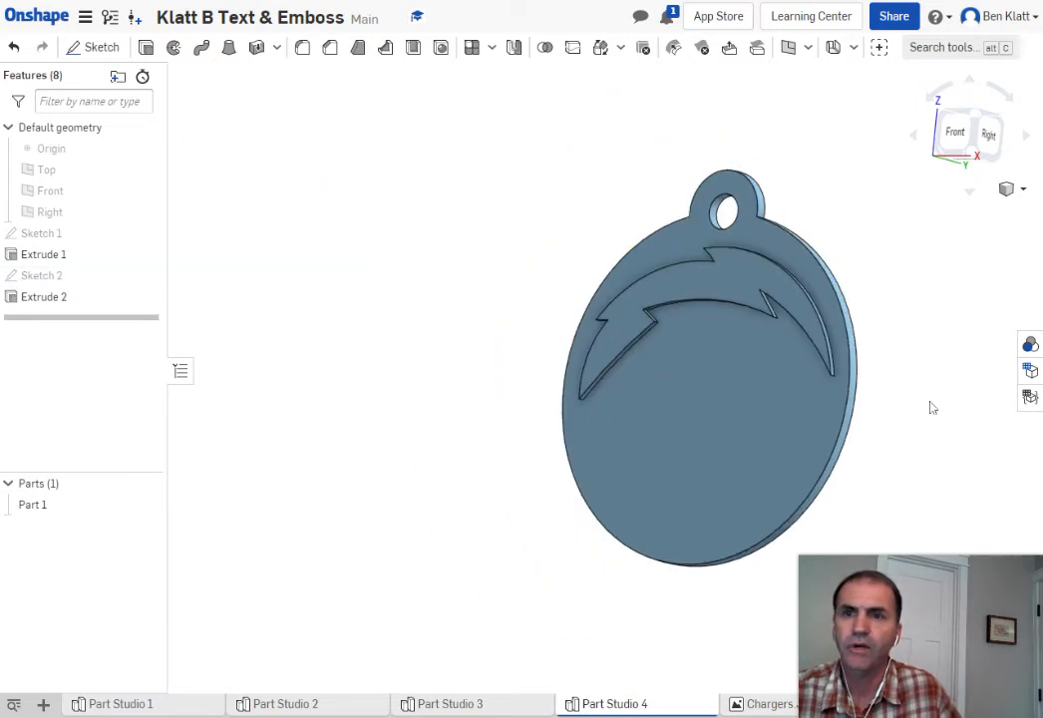
# Center the tag in the Front view and begin a new sketch
pyautogui.moveTo(930, 407); pyautogui.dragTo(682, 347, button='middle')
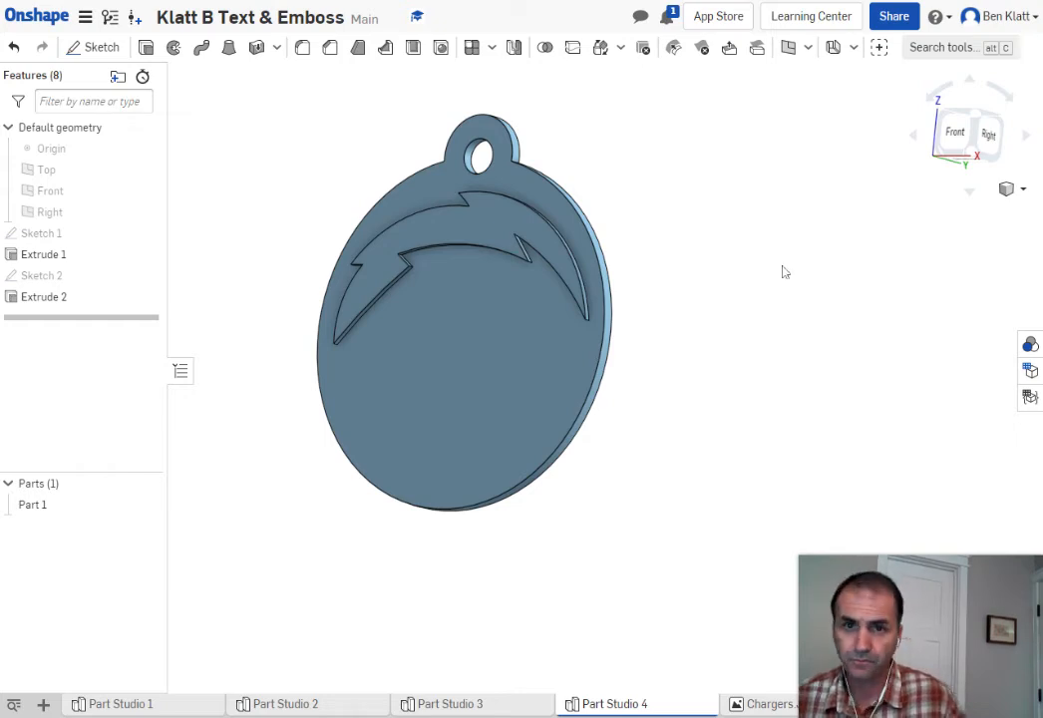
pyautogui.click(959, 138)
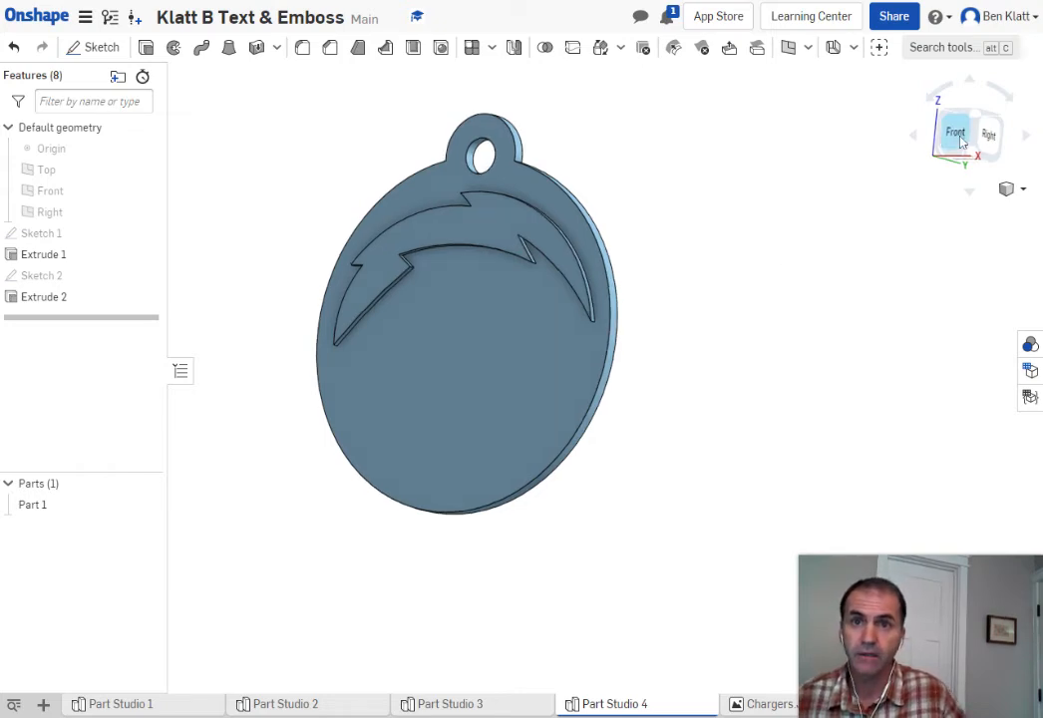
pyautogui.moveTo(953, 391); pyautogui.dragTo(833, 301, button='middle')
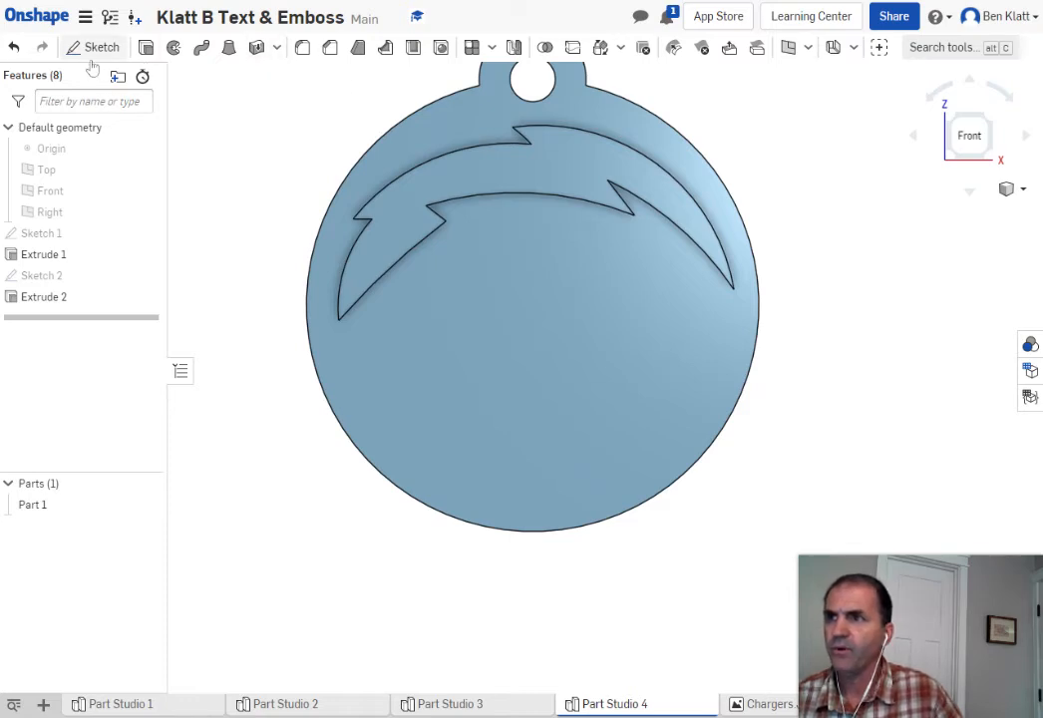
pyautogui.click(95, 48)
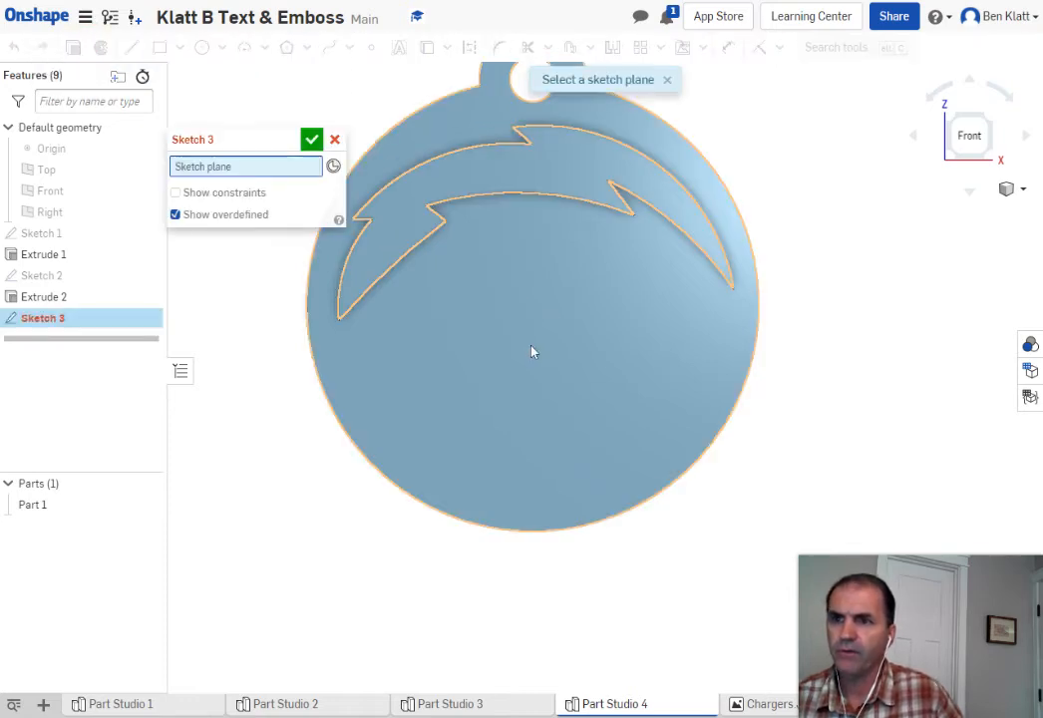
# Start Sketch 3 on the tag's front face and place the first name as text below the bolt
pyautogui.click(534, 354)
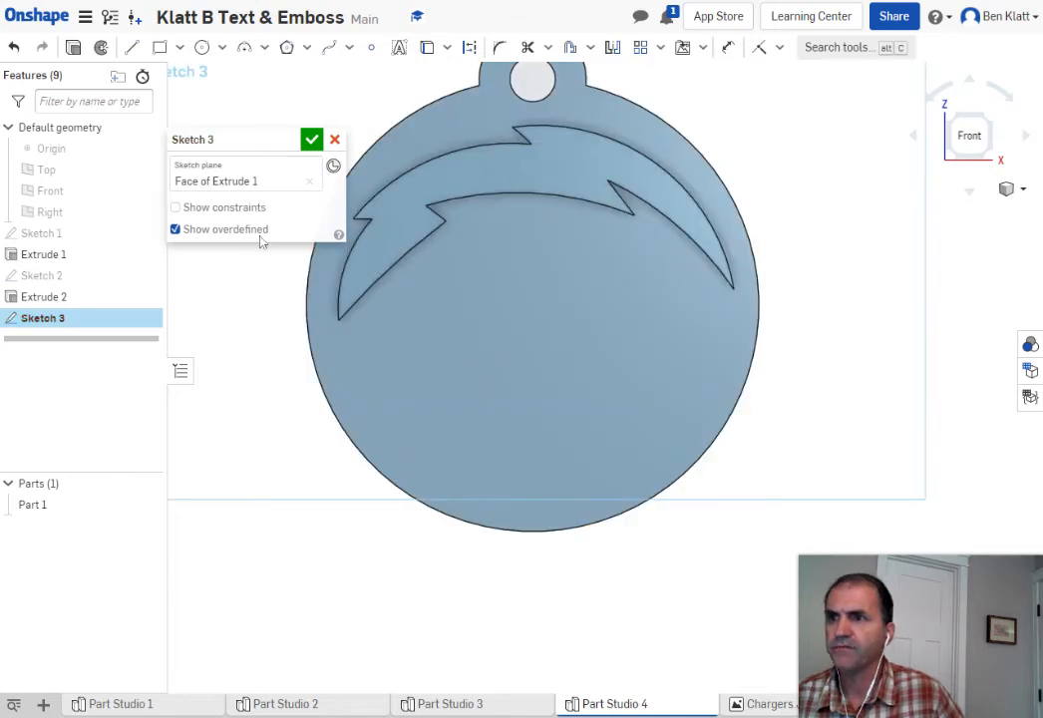
pyautogui.click(401, 51)
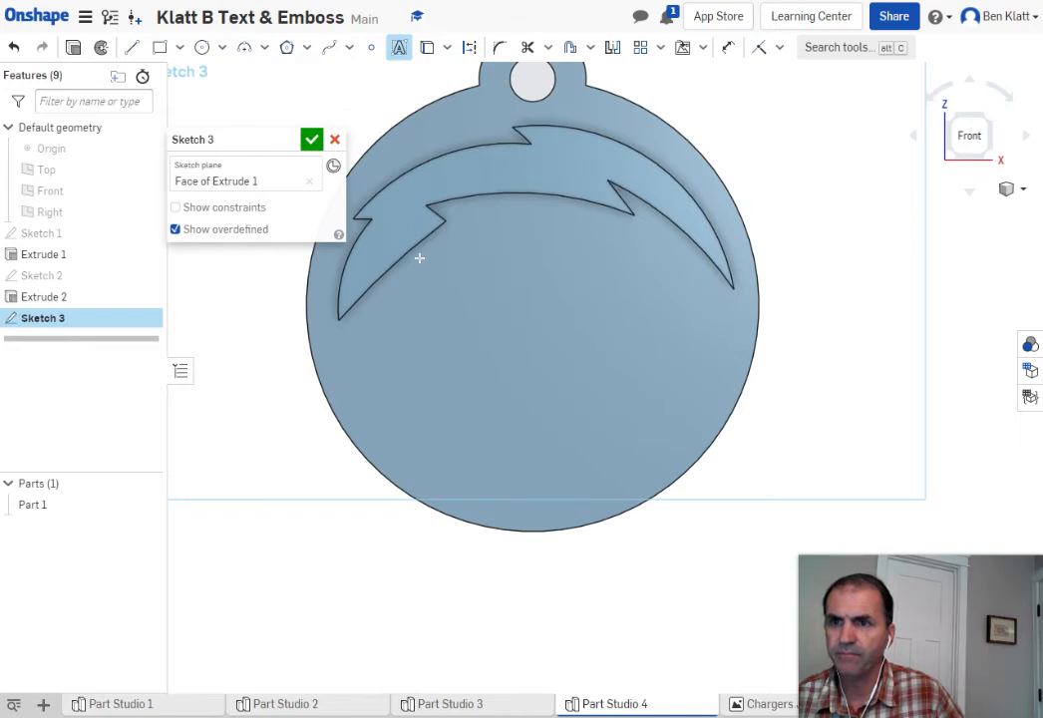
pyautogui.moveTo(425, 251)
pyautogui.mouseDown()
pyautogui.moveTo(468, 301)
pyautogui.moveTo(555, 333)
pyautogui.moveTo(680, 333)
pyautogui.moveTo(654, 342)
pyautogui.mouseUp()
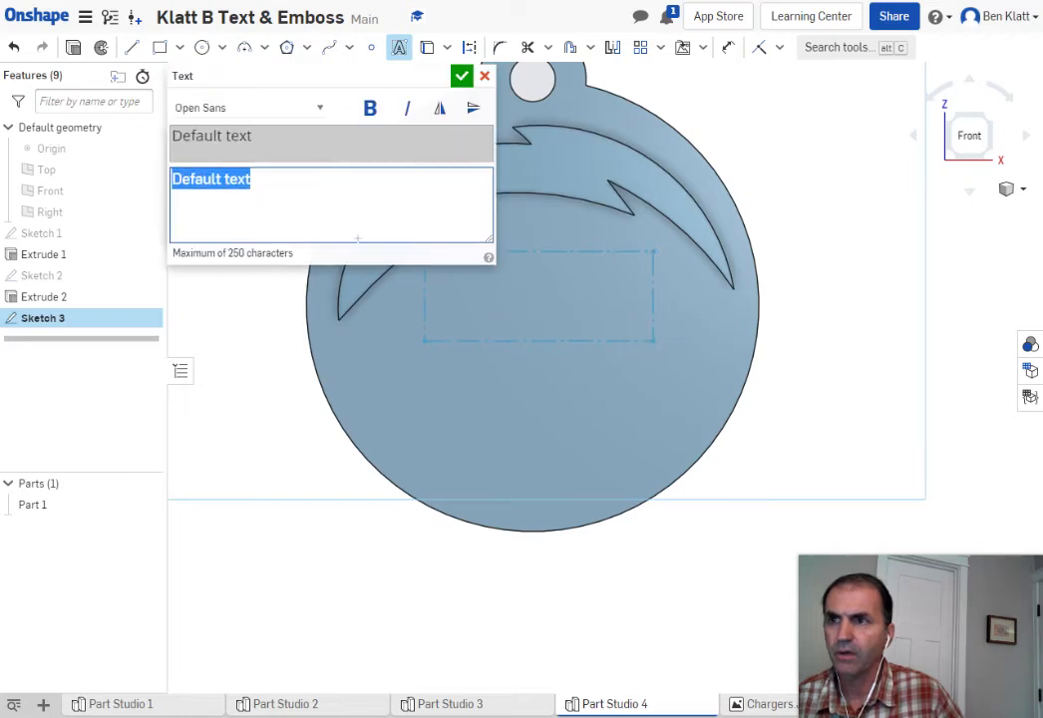
pyautogui.write('Ben')
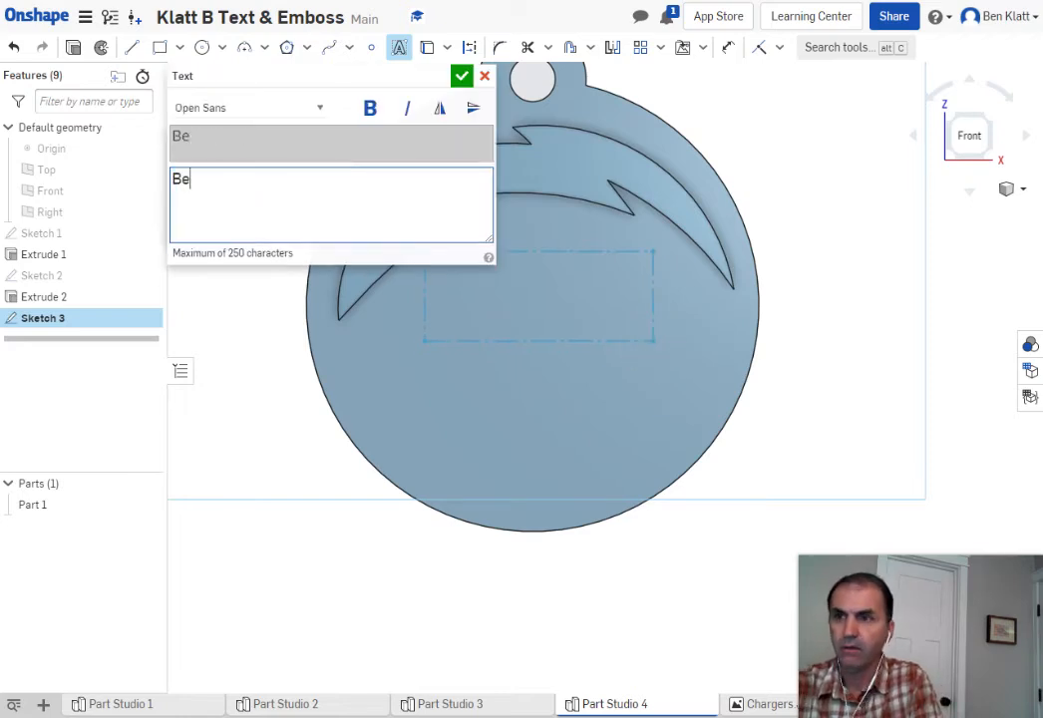
pyautogui.click(461, 76)
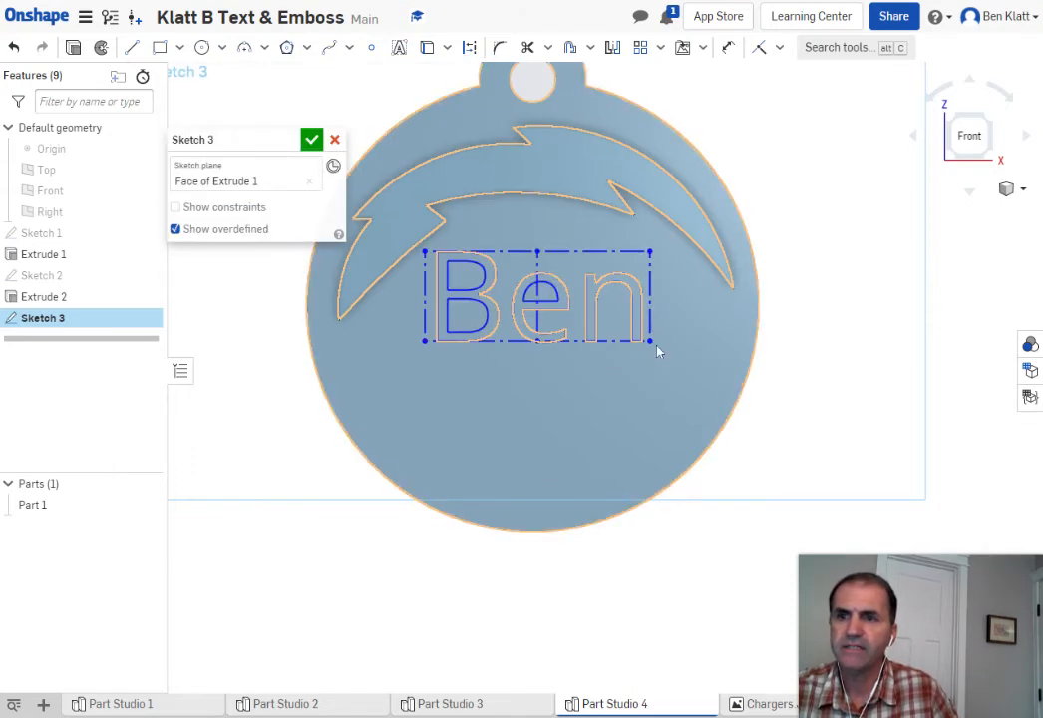
pyautogui.moveTo(653, 344)
pyautogui.mouseDown()
pyautogui.moveTo(640, 329)
pyautogui.moveTo(656, 335)
pyautogui.mouseUp()
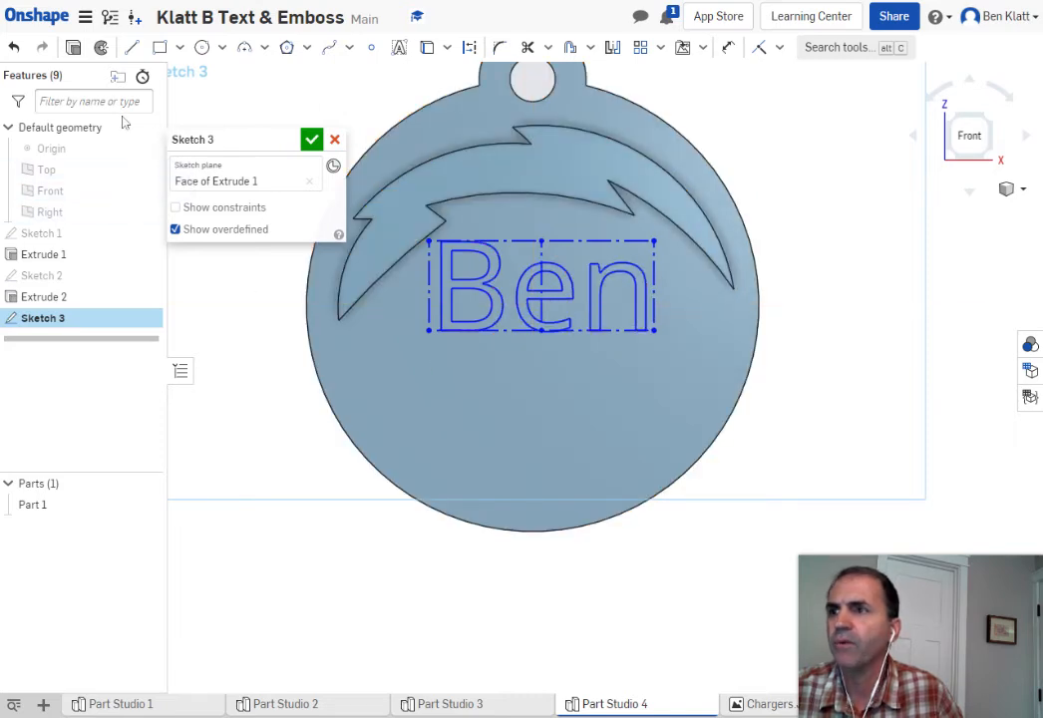
pyautogui.click(14, 47)
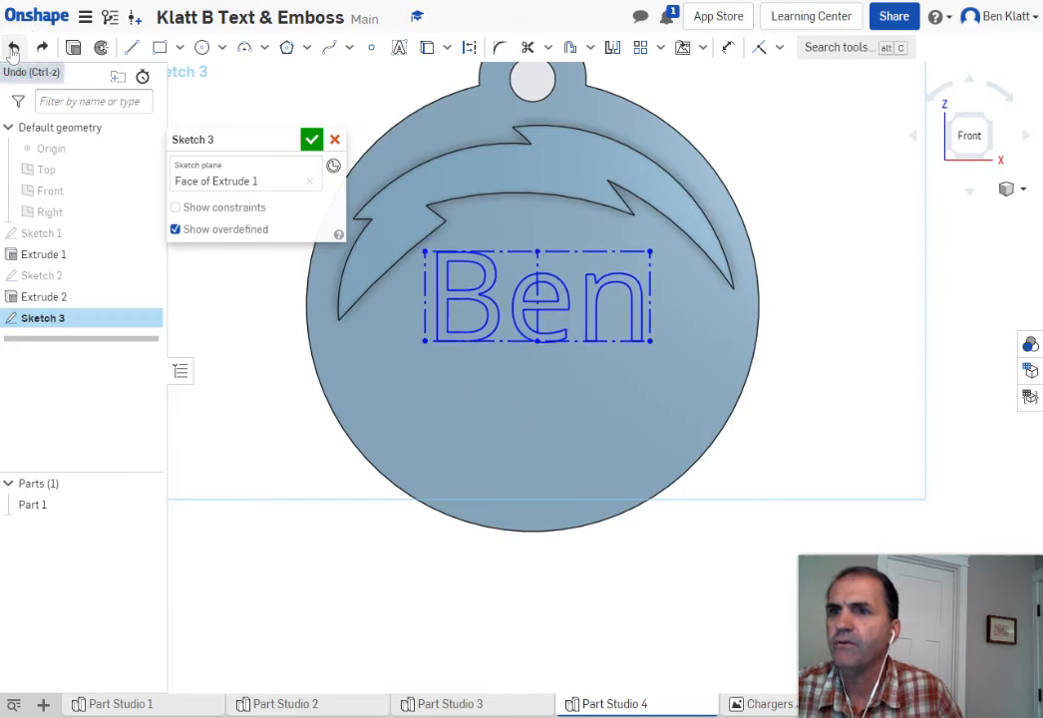
pyautogui.click(14, 47)
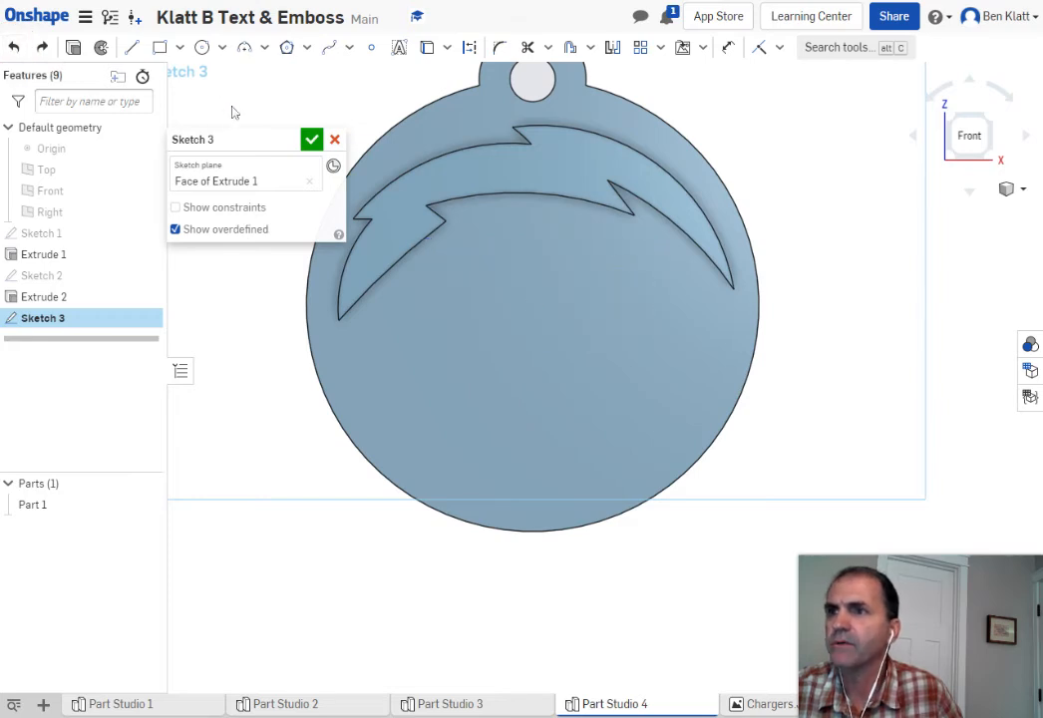
pyautogui.click(399, 46)
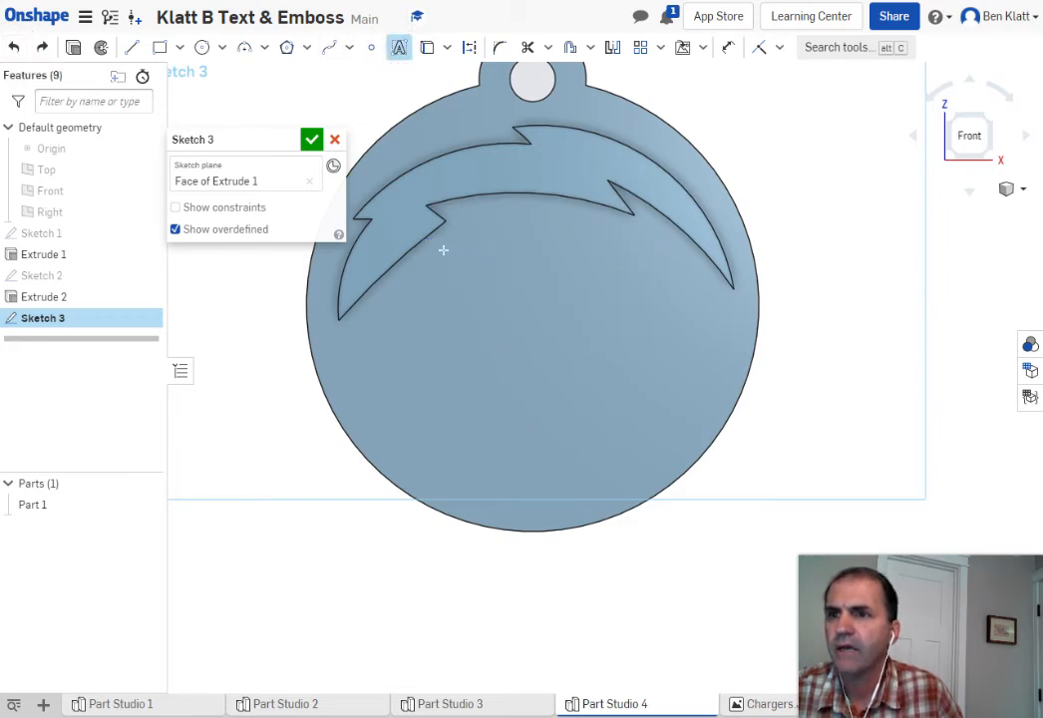
pyautogui.moveTo(441, 242); pyautogui.dragTo(645, 466)
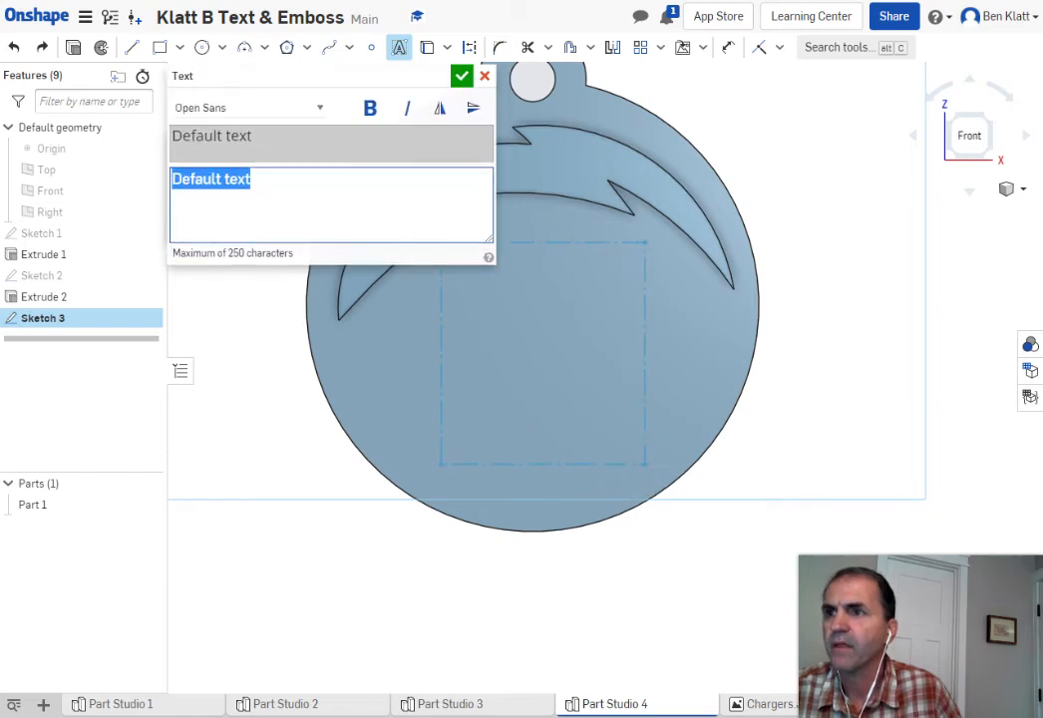
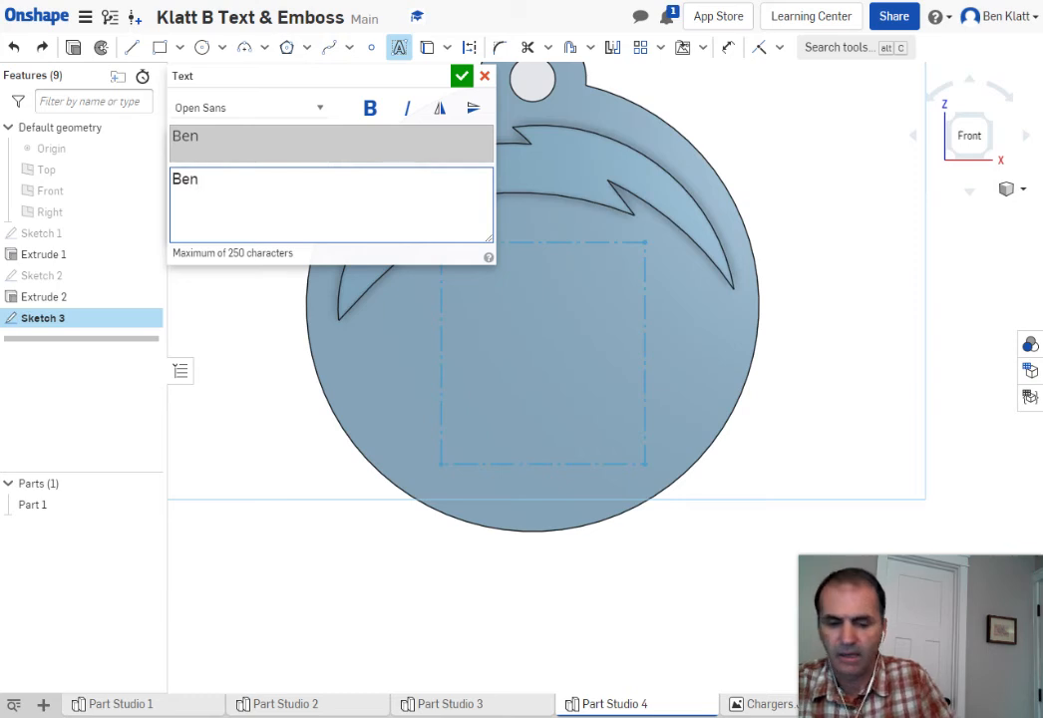
pyautogui.press('Return')
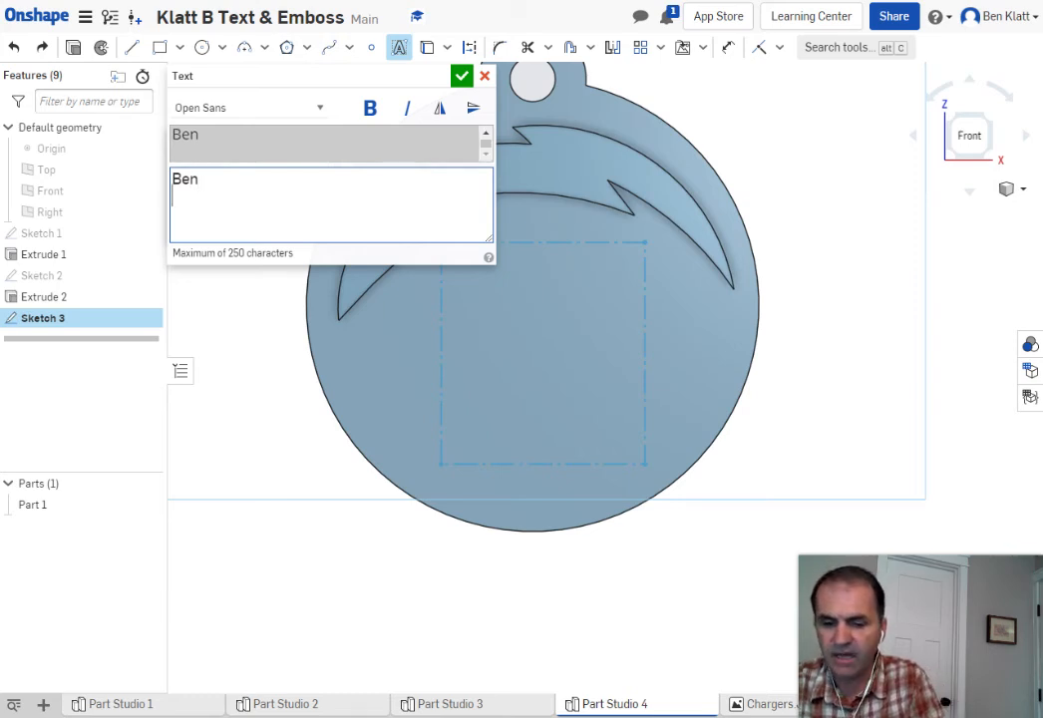
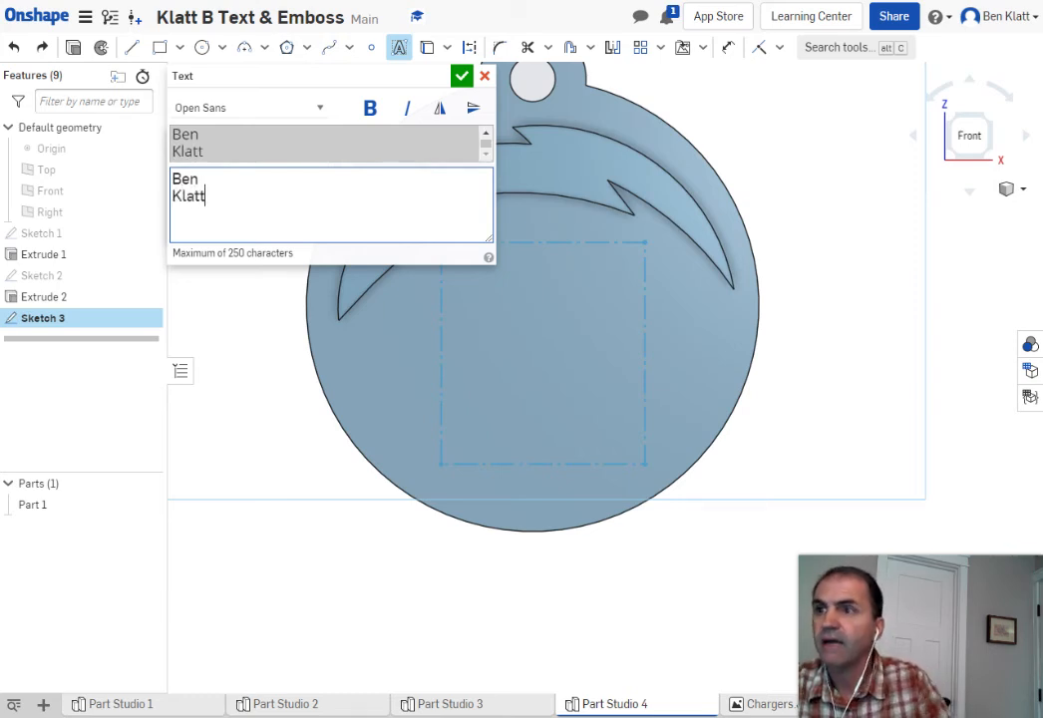
pyautogui.click(462, 76)
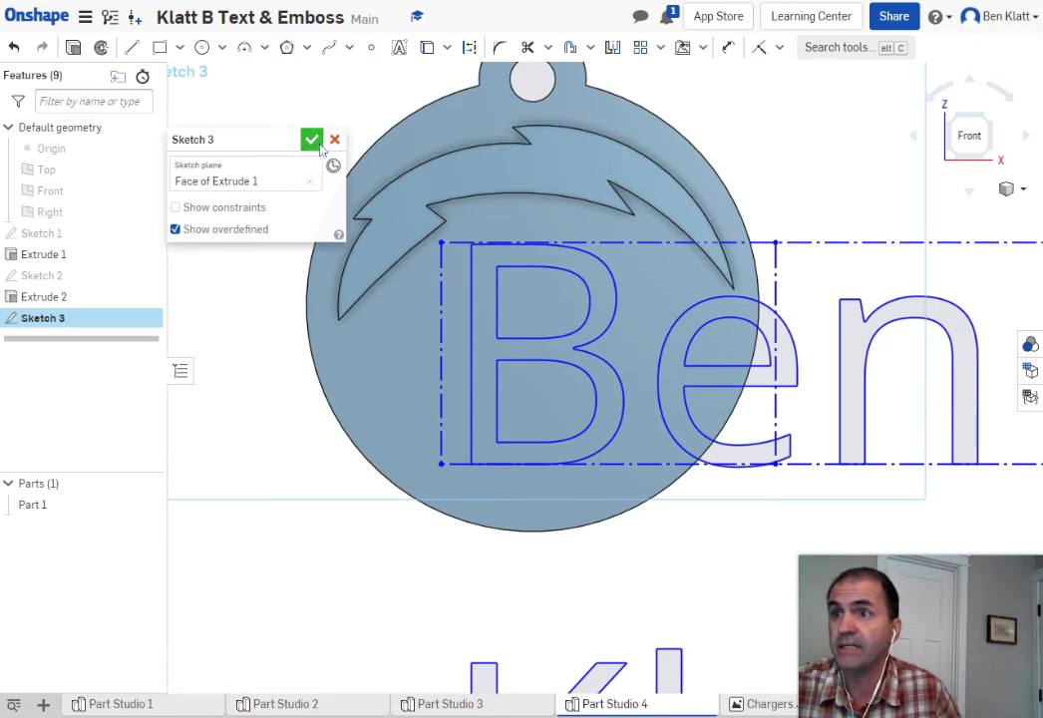
pyautogui.click(13, 46)
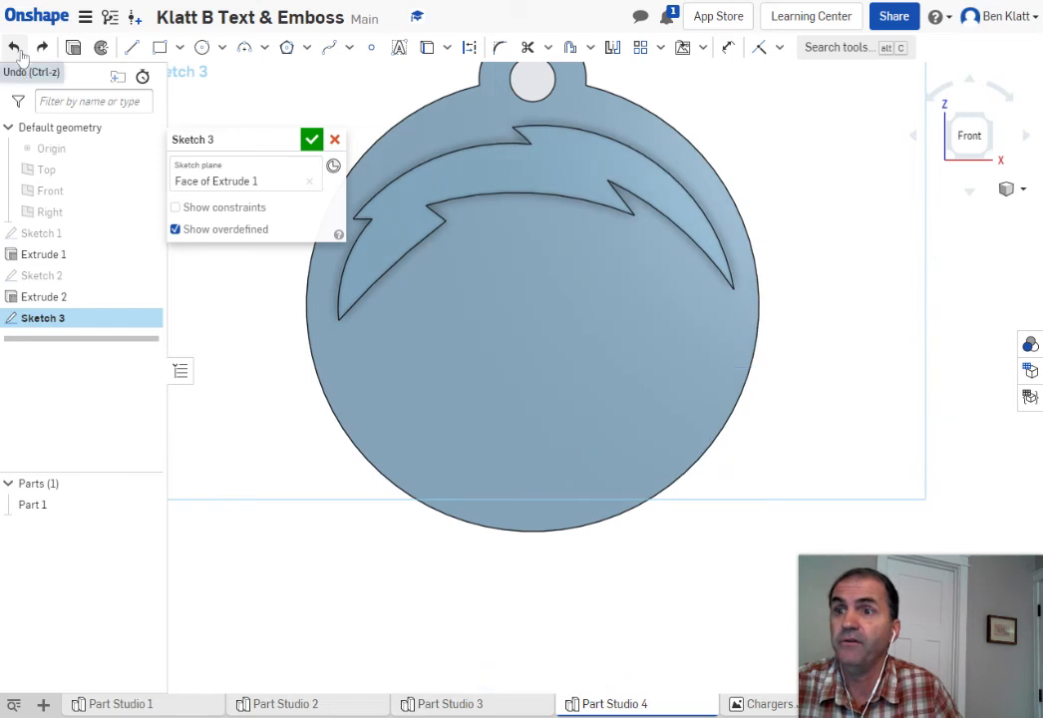
# Place the first name in a text box below the bolt, then outline a second text box beneath it
pyautogui.click(399, 47)
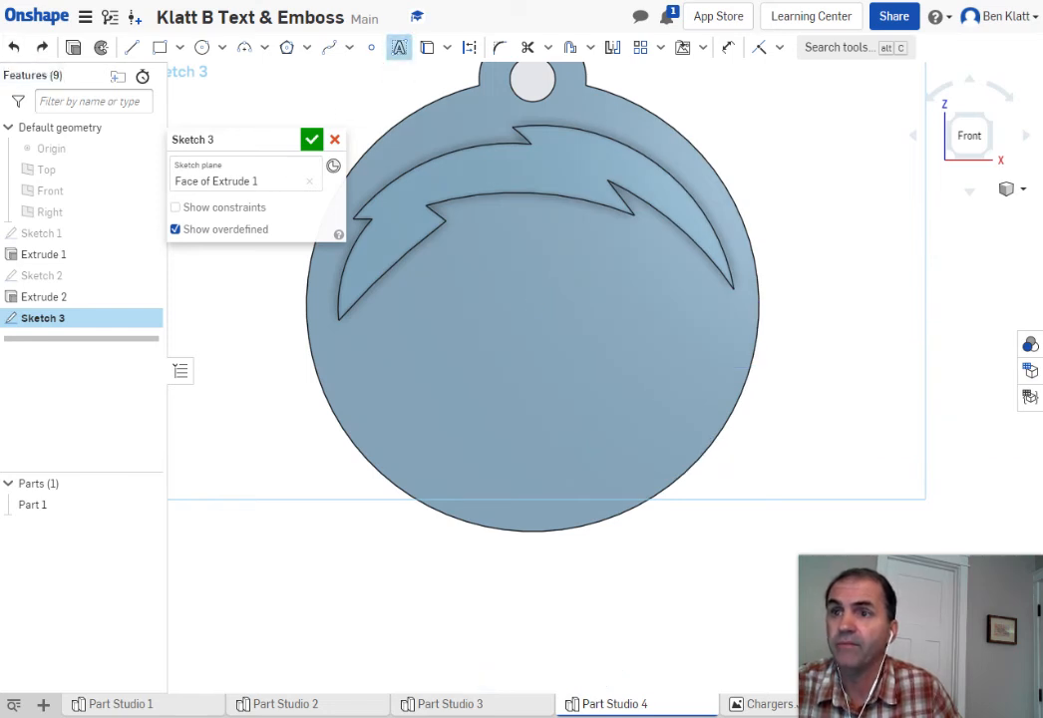
pyautogui.click(433, 243)
pyautogui.click(569, 295)
pyautogui.moveTo(569, 296); pyautogui.dragTo(635, 321)
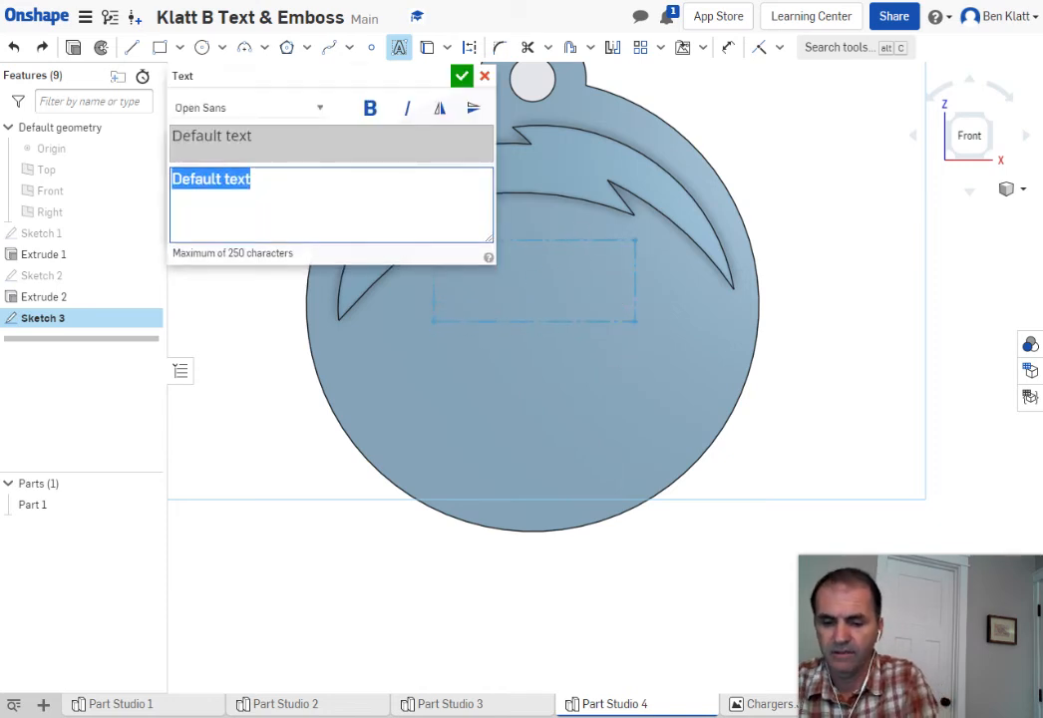
pyautogui.write('Ben')
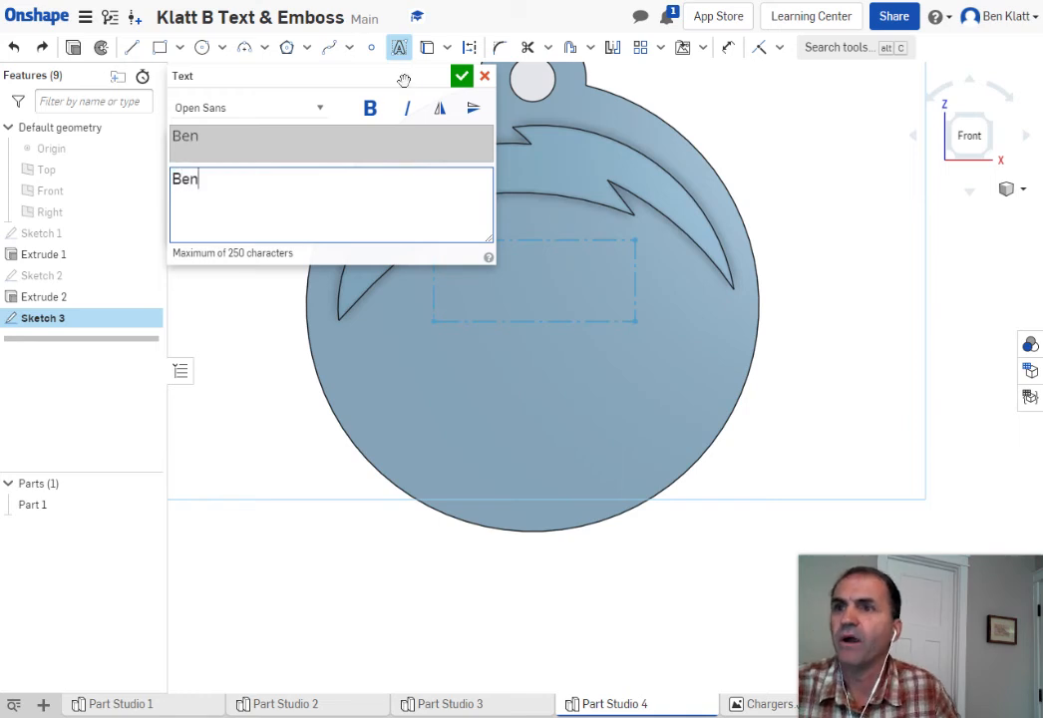
pyautogui.click(462, 76)
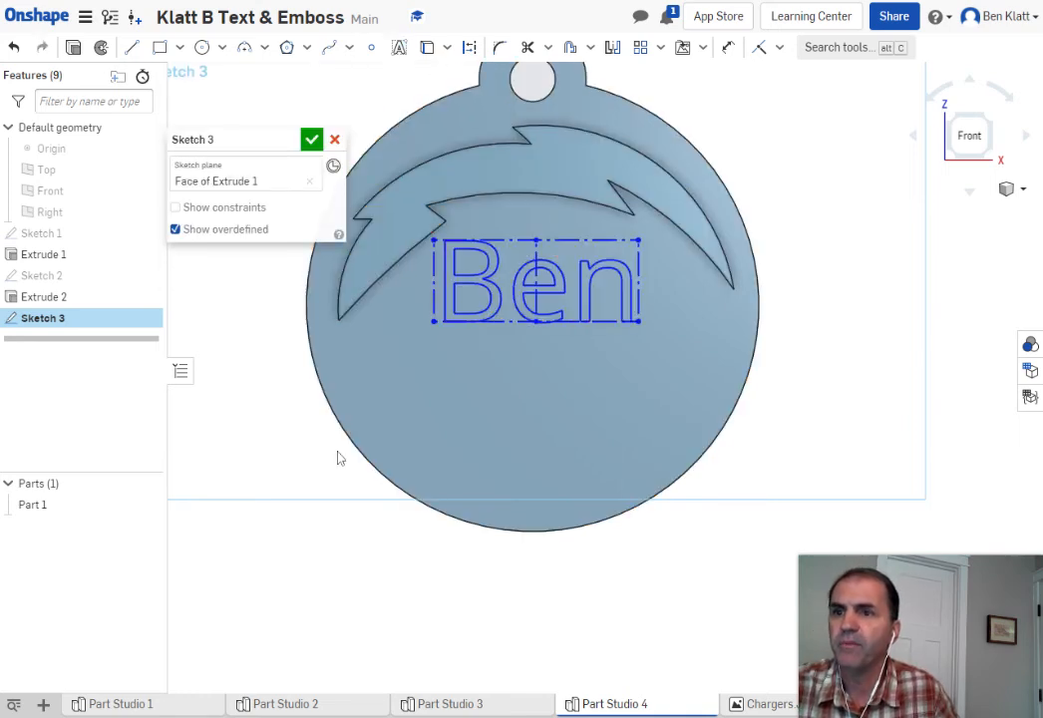
pyautogui.click(398, 50)
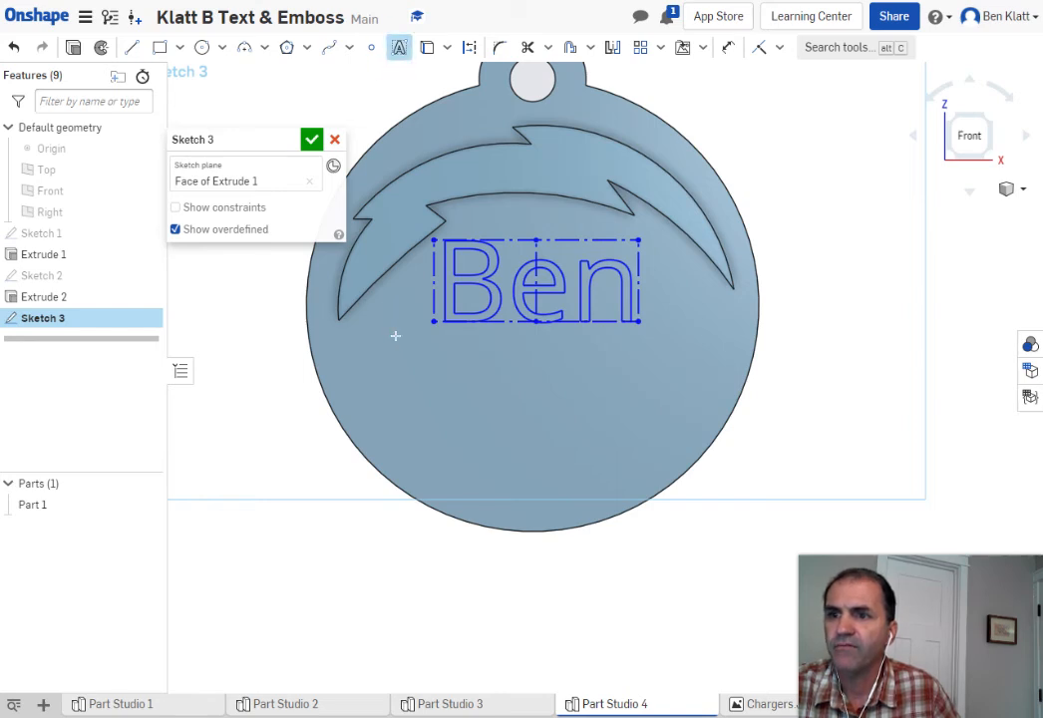
pyautogui.moveTo(383, 336); pyautogui.dragTo(696, 426)
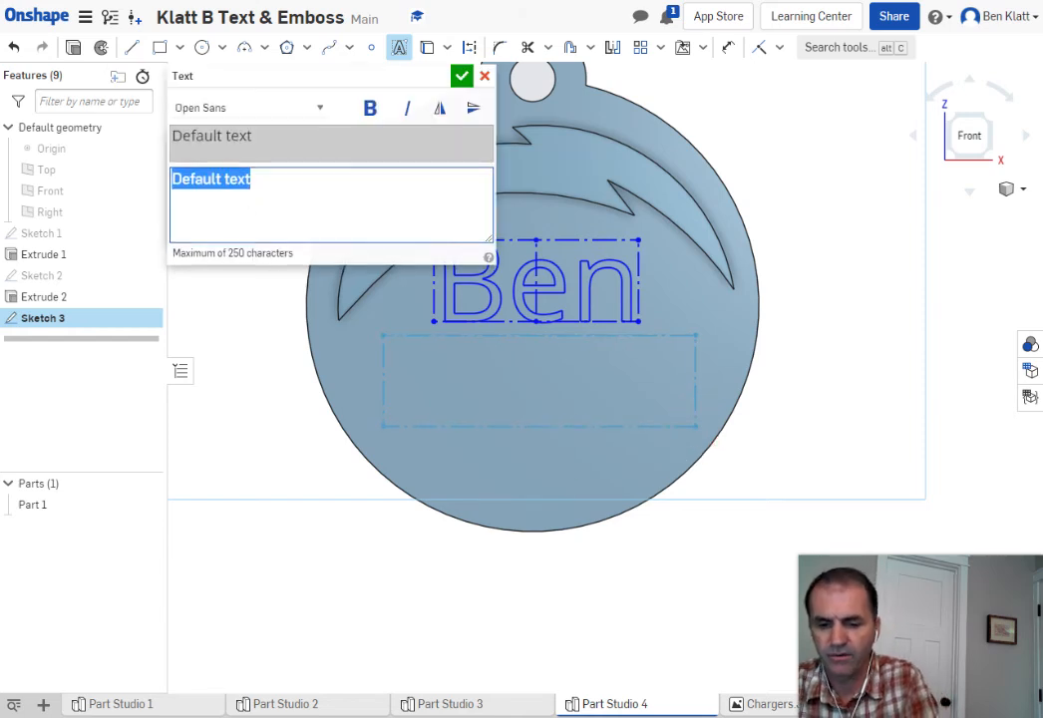
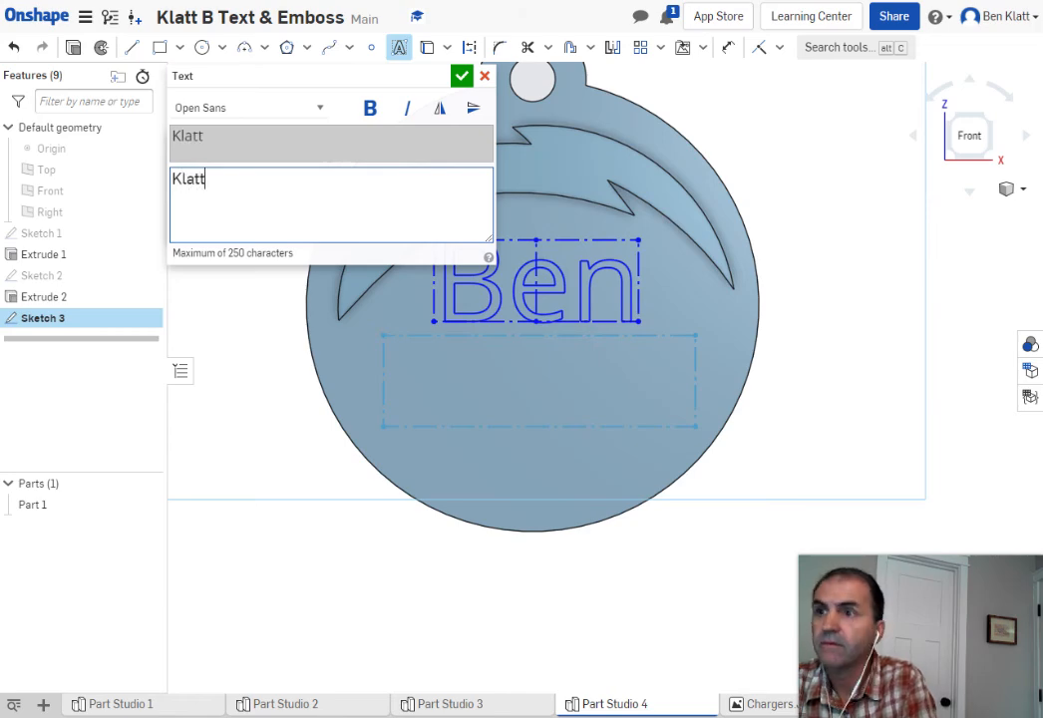
# Enter the surname as the second text line and adjust its text box
pyautogui.click(463, 82)
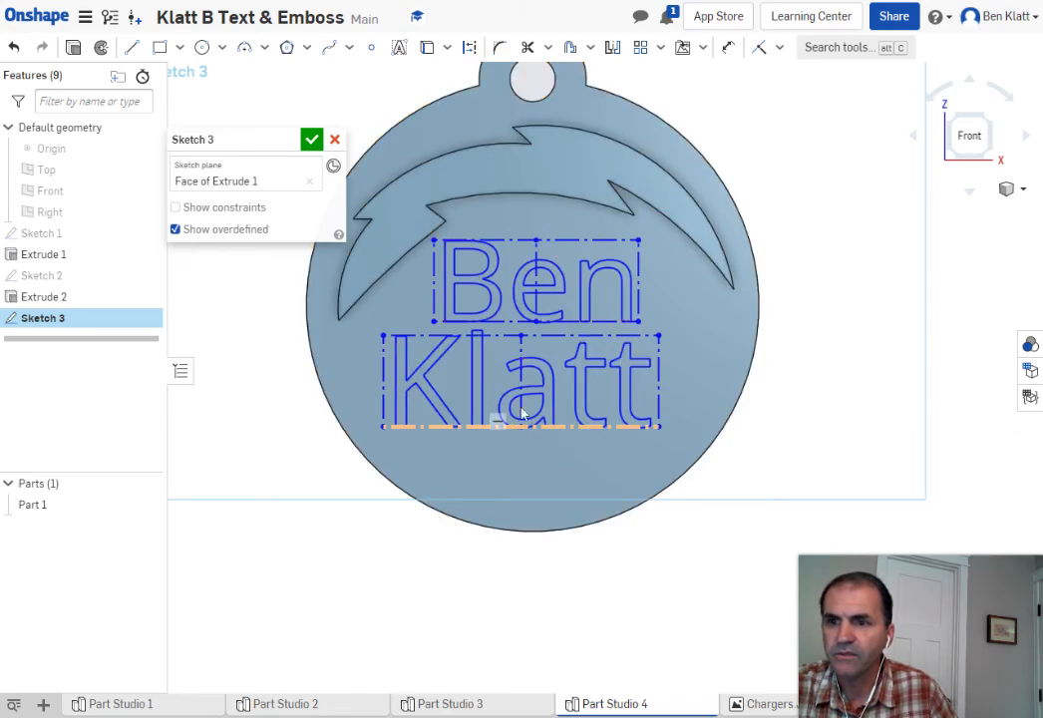
pyautogui.moveTo(528, 364)
pyautogui.mouseDown()
pyautogui.moveTo(544, 349)
pyautogui.moveTo(524, 339)
pyautogui.moveTo(548, 345)
pyautogui.moveTo(538, 335)
pyautogui.mouseUp()
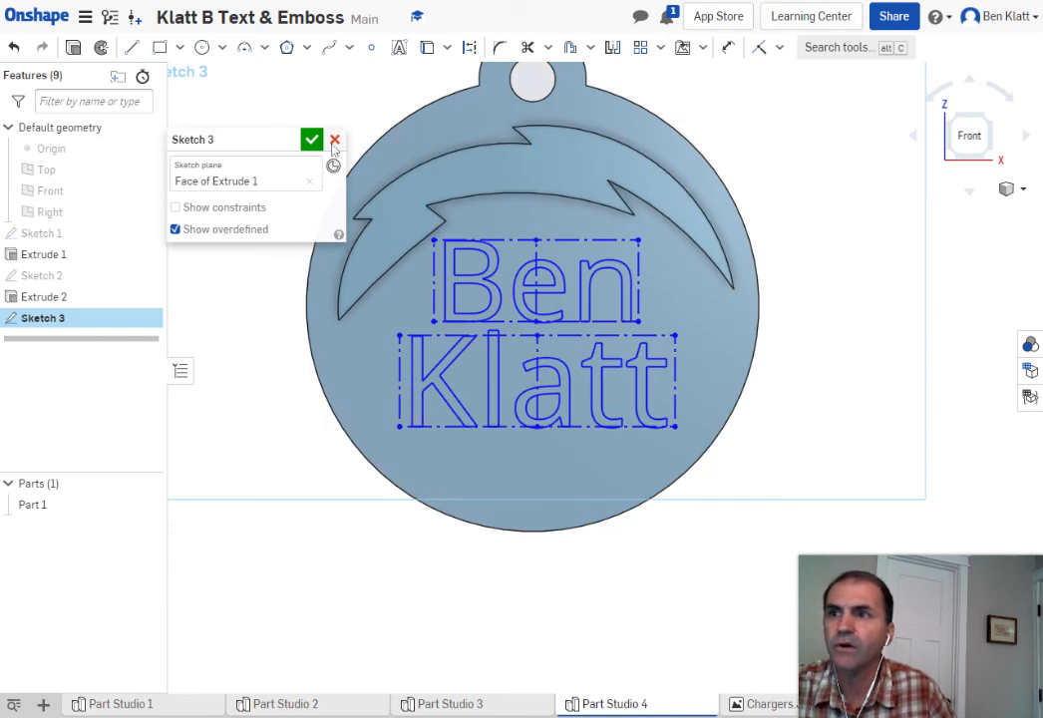
# Vertically align the surname box's top midpoint with the first-name box's bottom midpoint, then accept Sketch 3
pyautogui.click(780, 48)
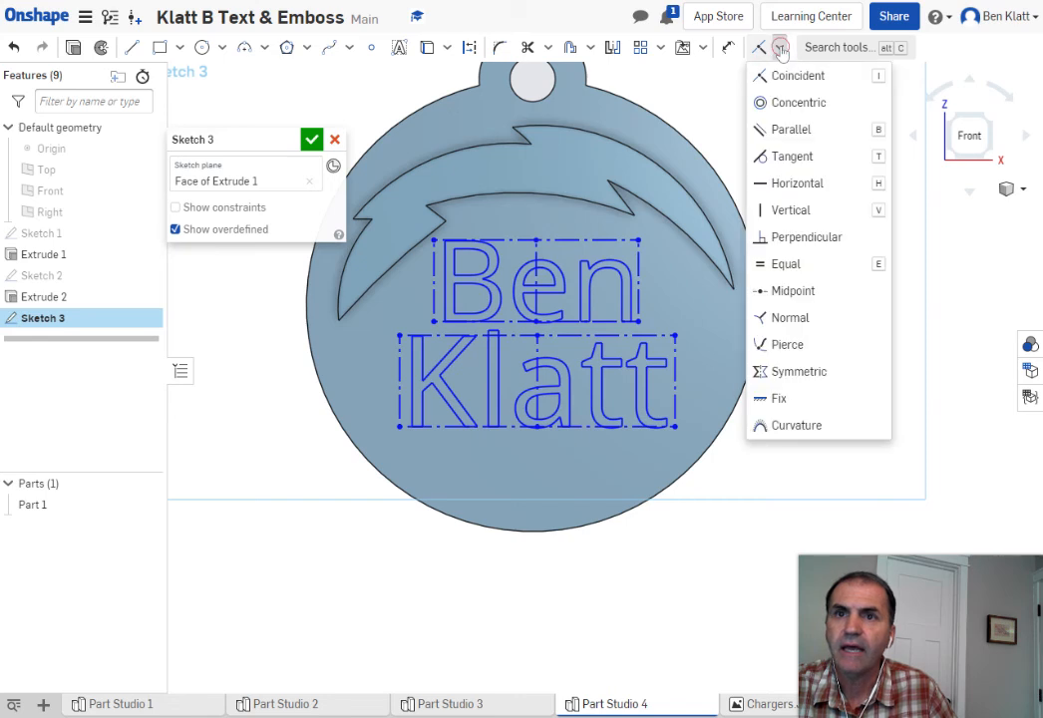
pyautogui.click(775, 212)
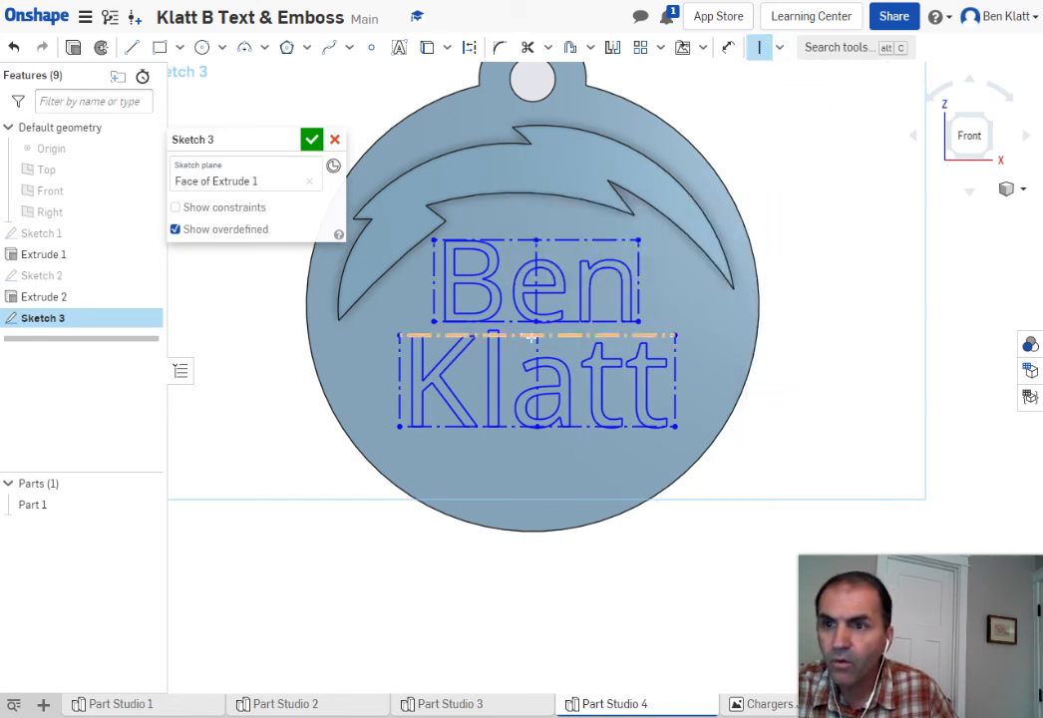
pyautogui.click(537, 336)
pyautogui.click(537, 321)
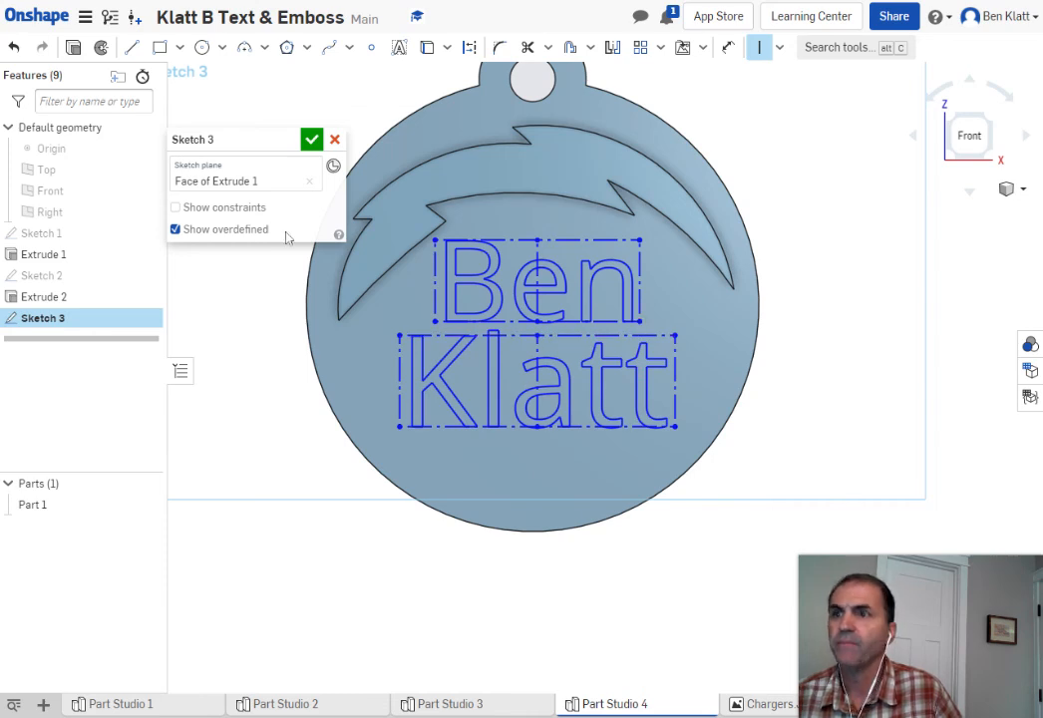
pyautogui.click(311, 141)
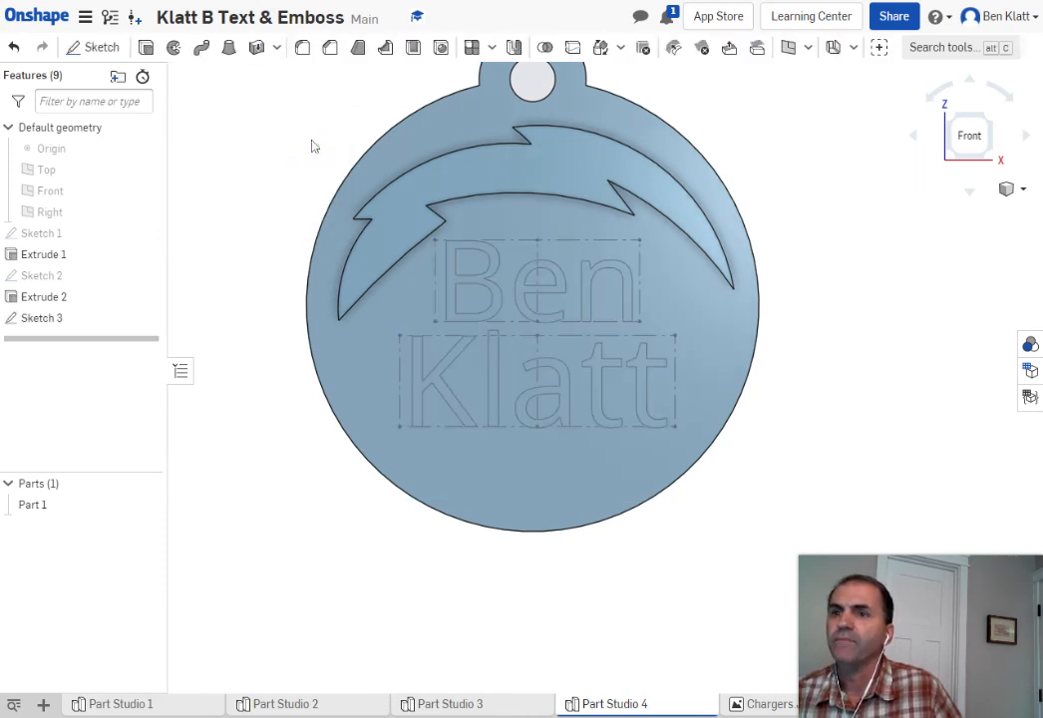
# Extrude the Sketch 3 name text 0.05 in as an Add onto the tag face
pyautogui.click(147, 49)
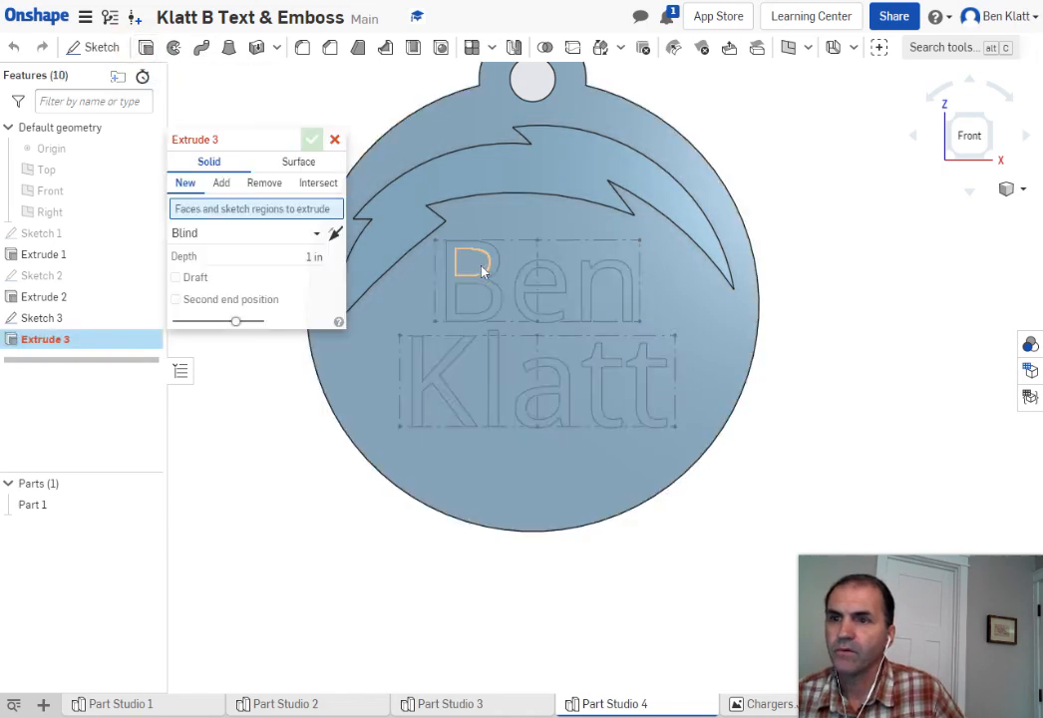
pyautogui.click(527, 314)
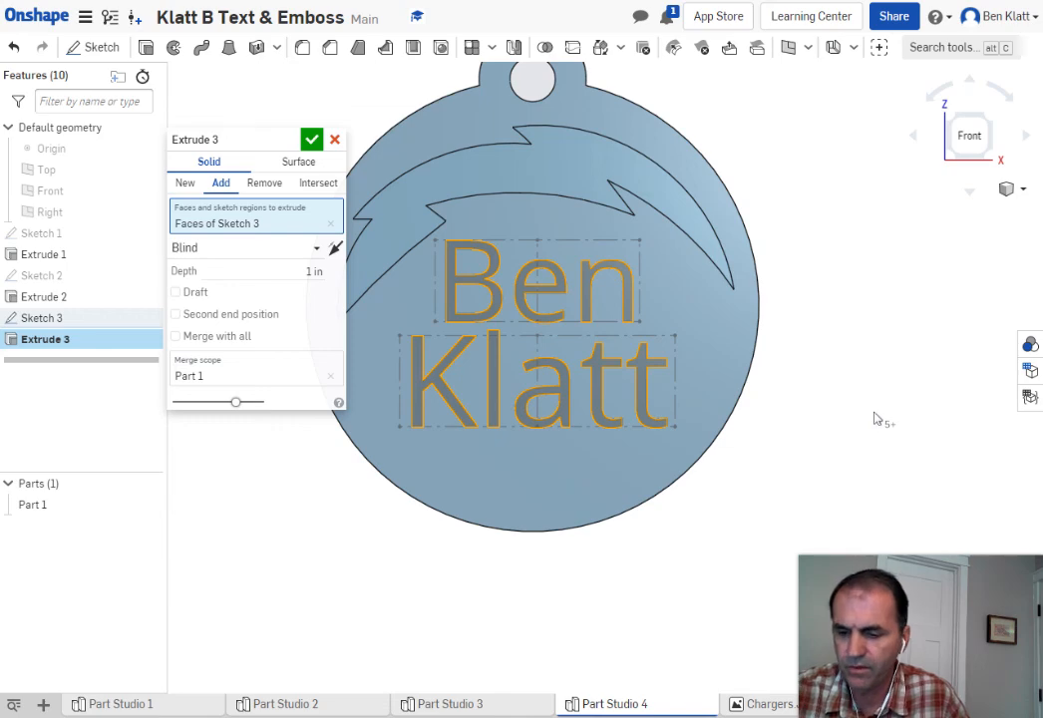
pyautogui.moveTo(874, 419)
pyautogui.mouseDown(button='right')
pyautogui.moveTo(829, 410)
pyautogui.moveTo(375, 473)
pyautogui.mouseUp(button='right')
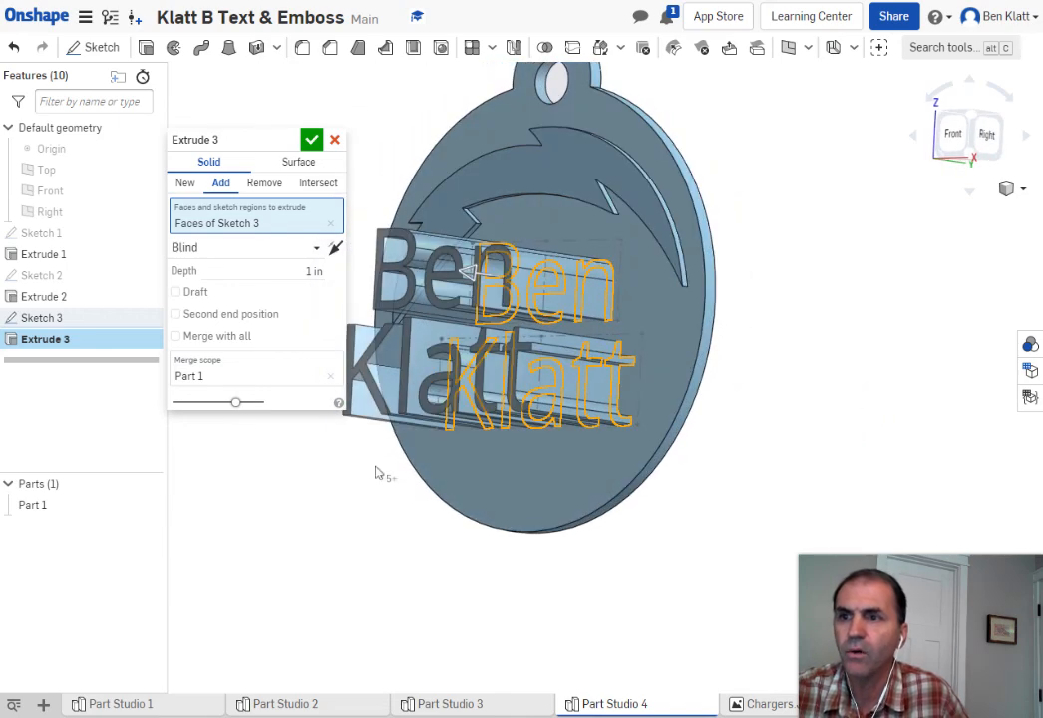
pyautogui.click(302, 271)
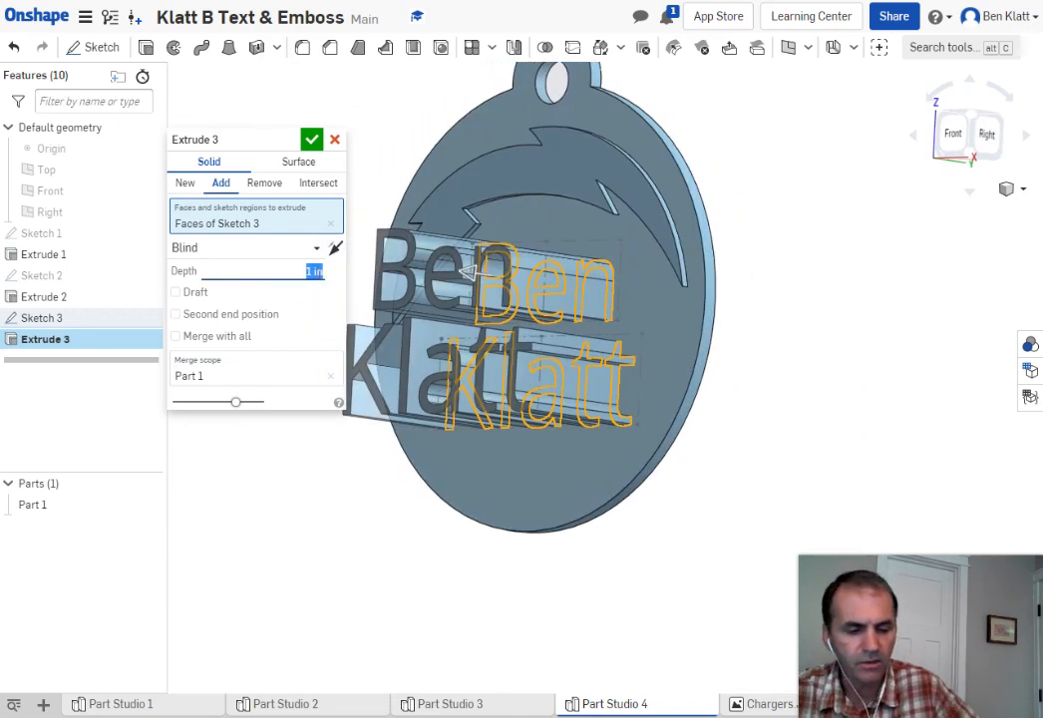
pyautogui.write('05')
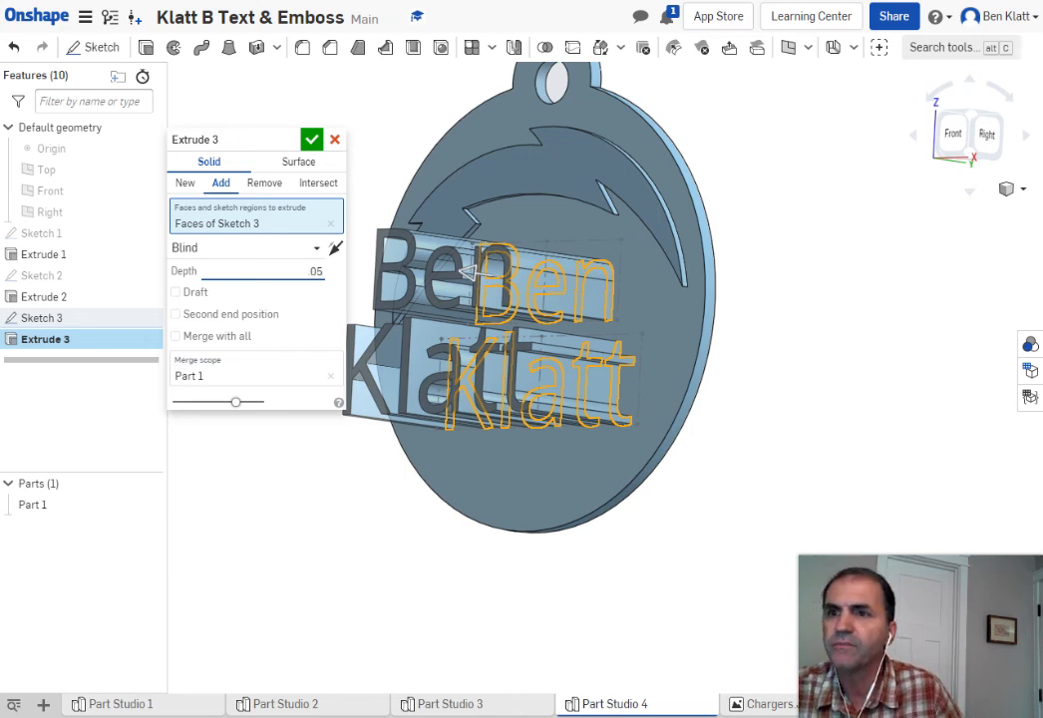
pyautogui.write('.05')
pyautogui.press('Return')
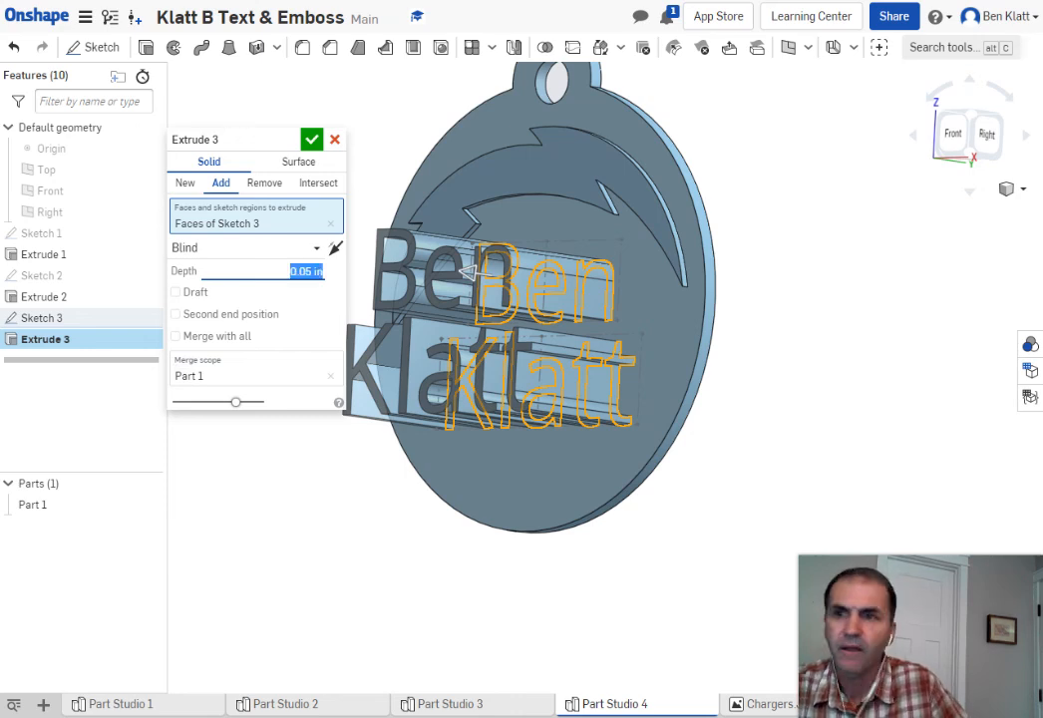
pyautogui.press('Return')
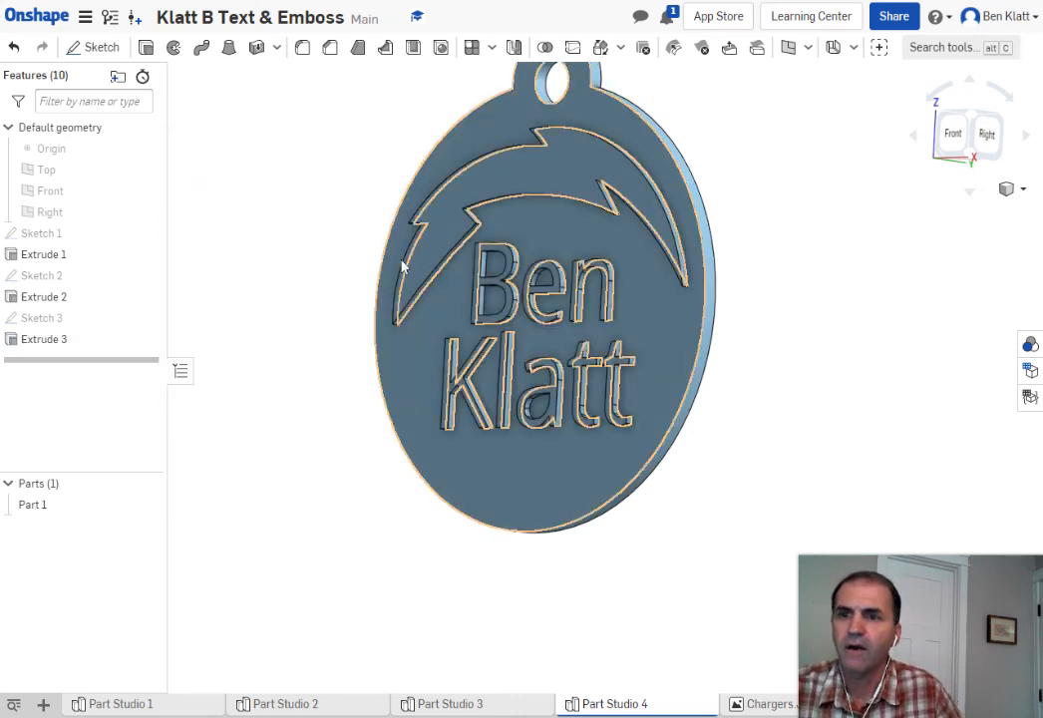
pyautogui.scroll(-3, 719, 289)
pyautogui.moveTo(788, 415); pyautogui.dragTo(836, 419, button='right')
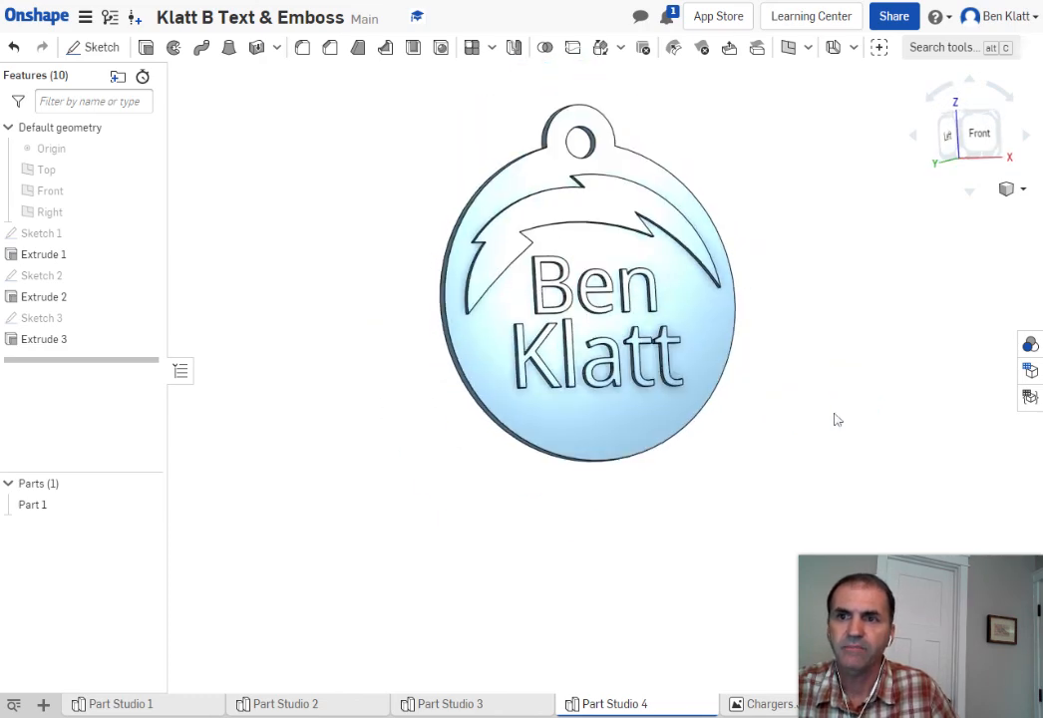